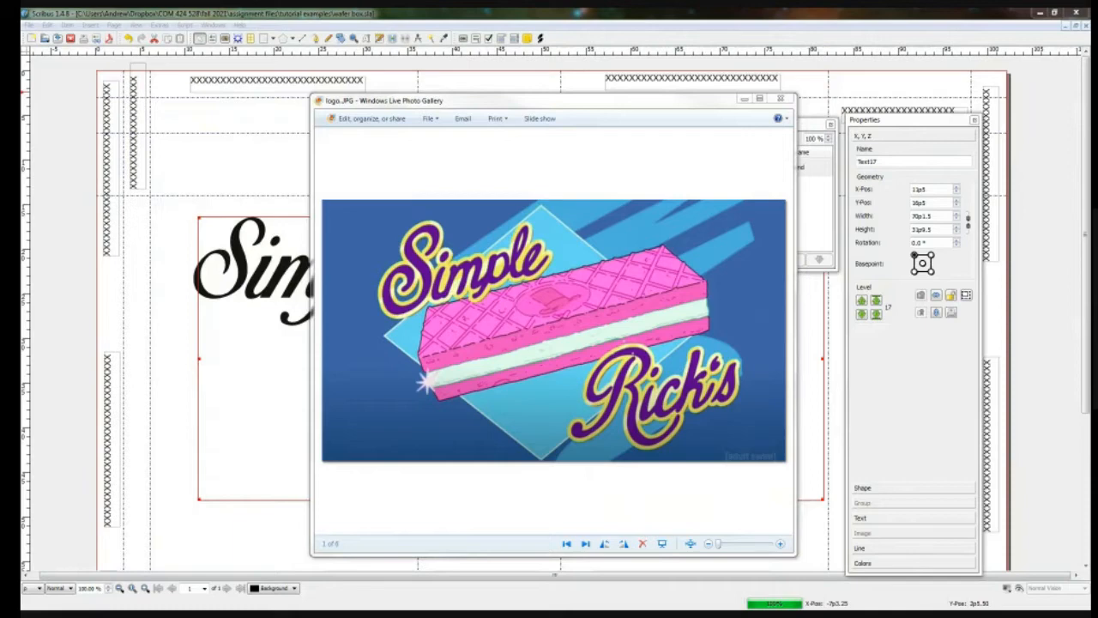
Bring the Sessions College color calculator into view and set its base color to purple #7332ff
left_click_drag(0, 137, 790, 47)
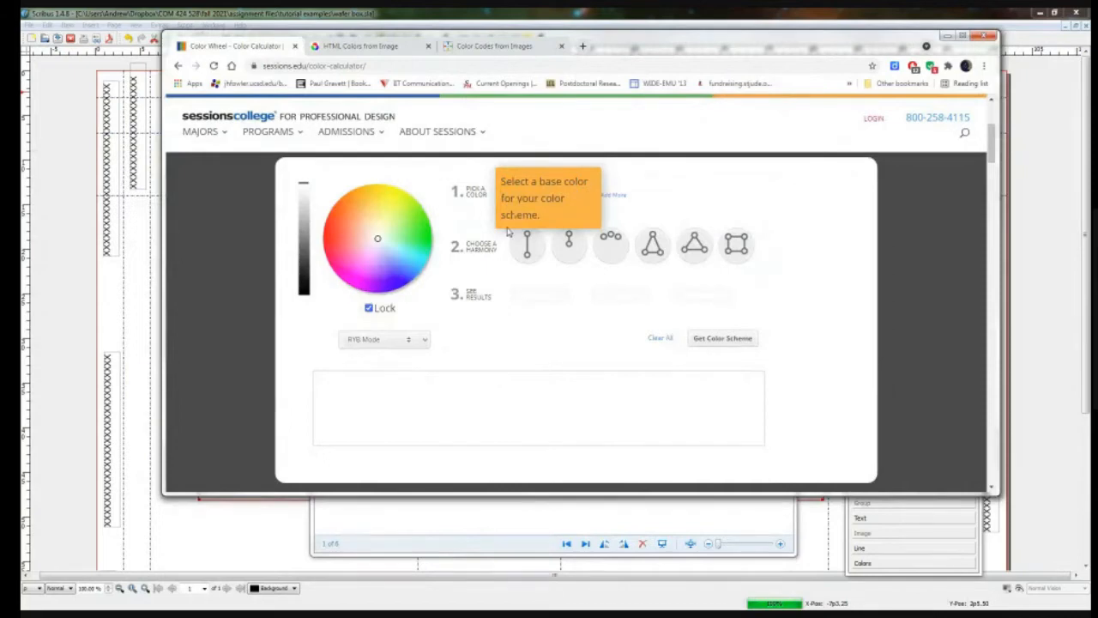
mouse_move(285, 131)
mouse_move(405, 159)
scroll(683, 201, "up", 1)
left_click(516, 278)
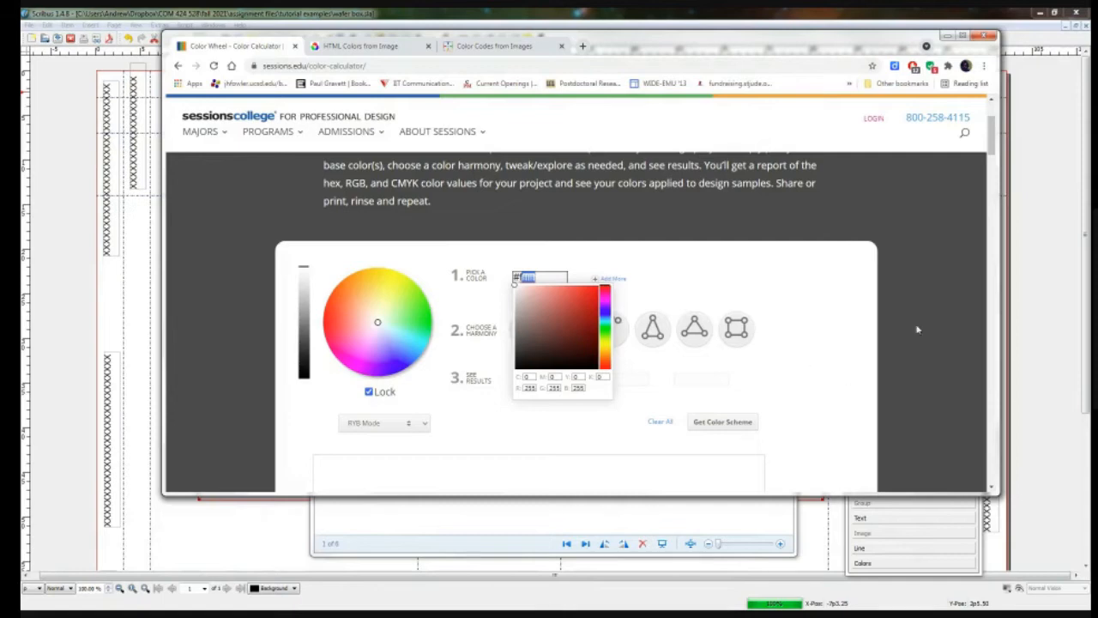
scroll(906, 295, "down", 1)
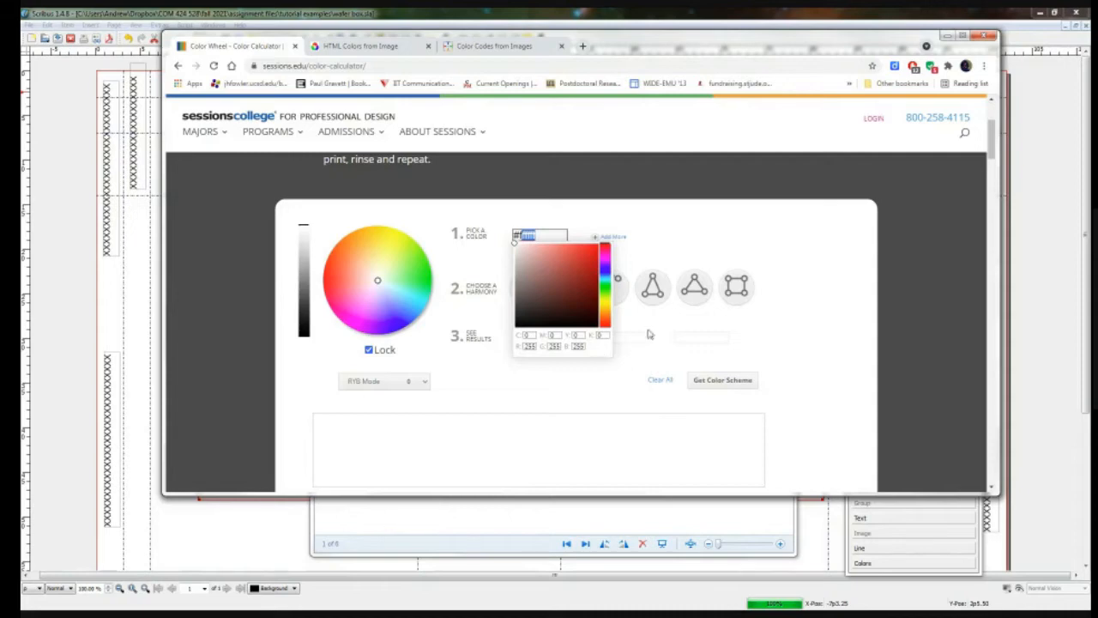
left_click(827, 287)
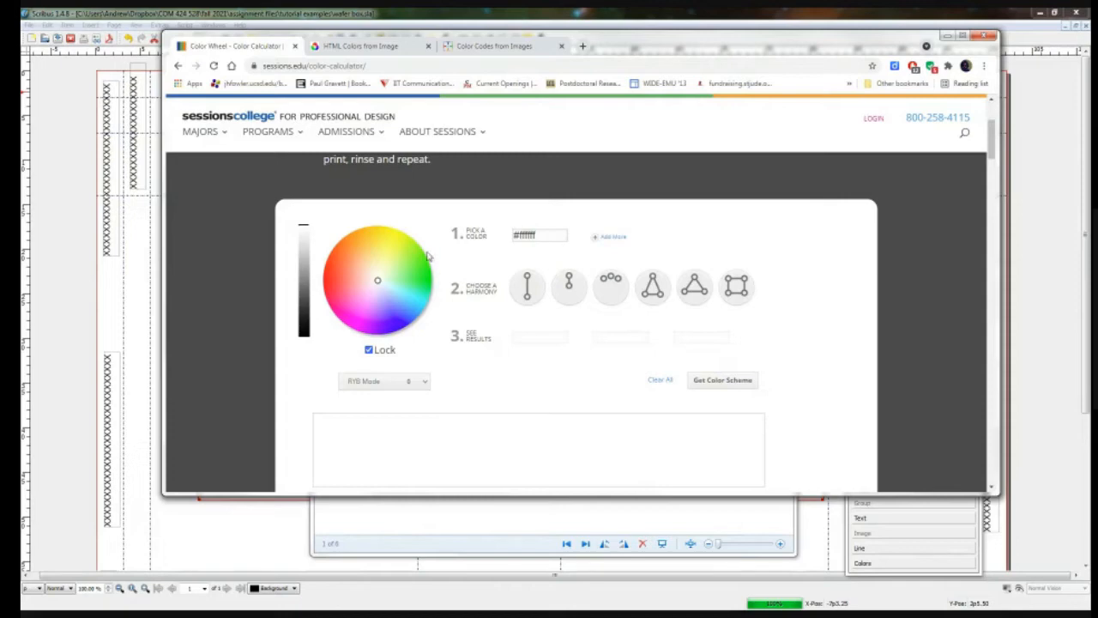
left_click_drag(377, 285, 387, 330)
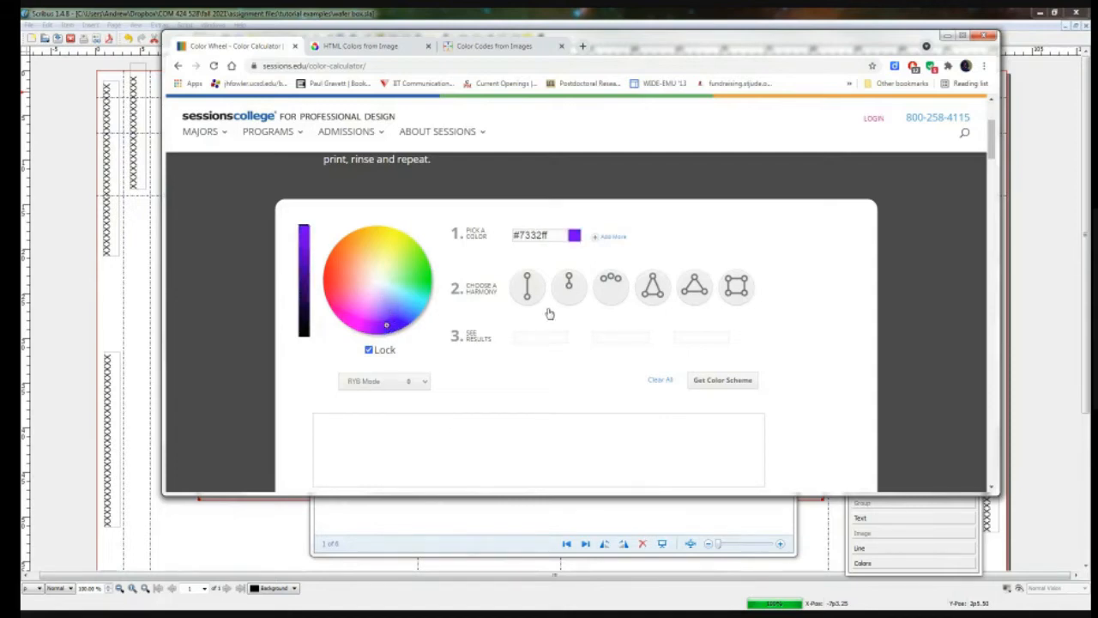
Try each of the six color harmonies for the purple base color, from the two-color complementary scheme through to the four-color one
left_click(528, 287)
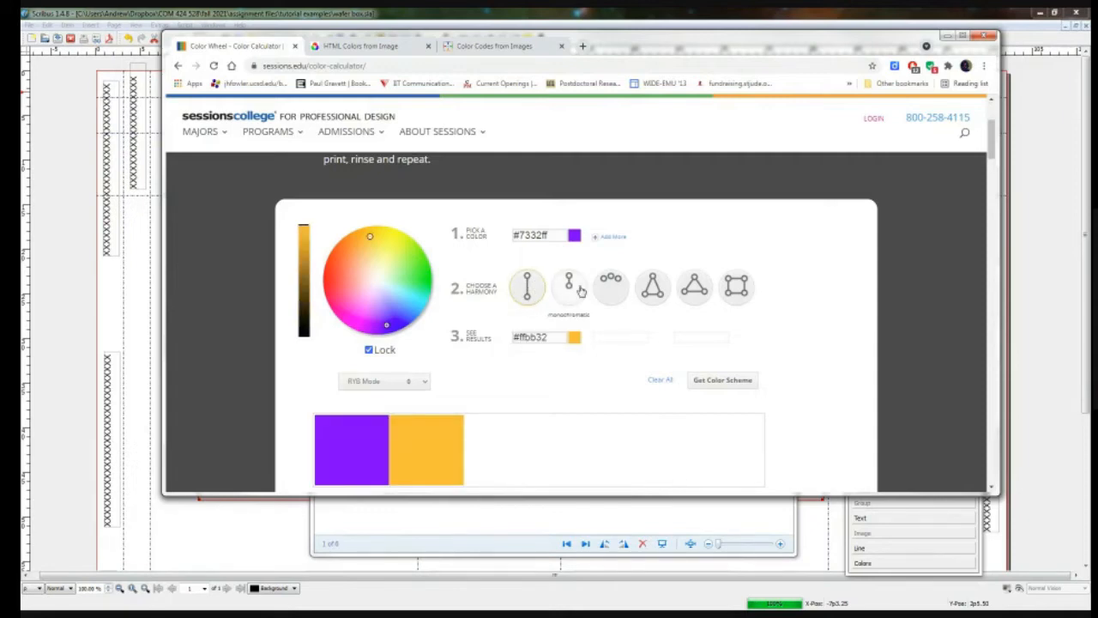
scroll(583, 291, "up", 1)
scroll(522, 319, "down", 1)
scroll(523, 313, "down", 1)
left_click(567, 288)
left_click(610, 288)
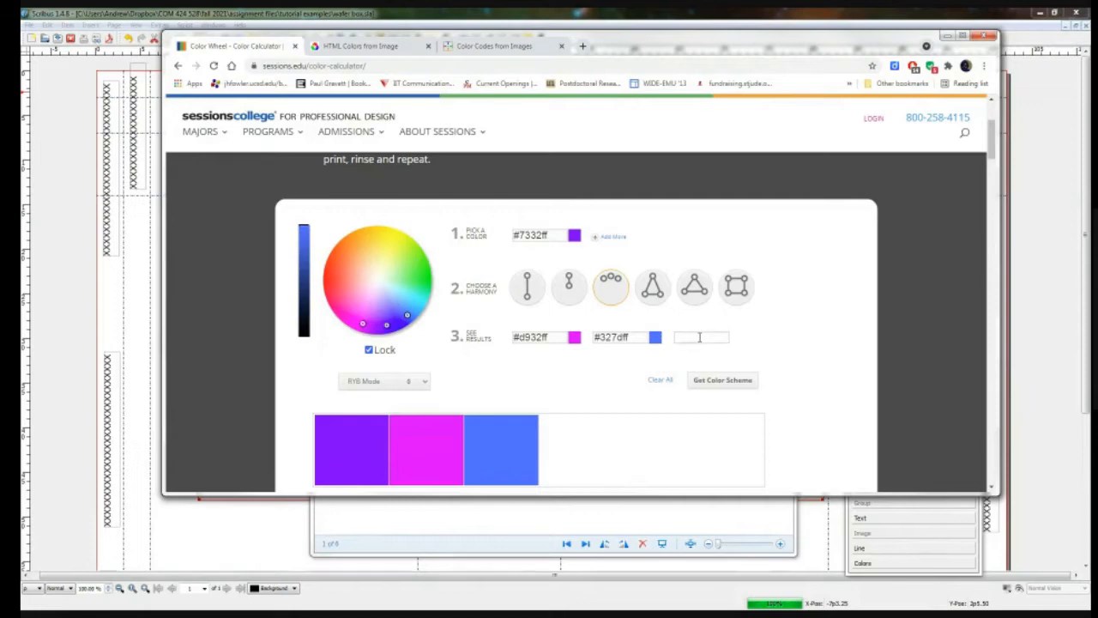
left_click(652, 288)
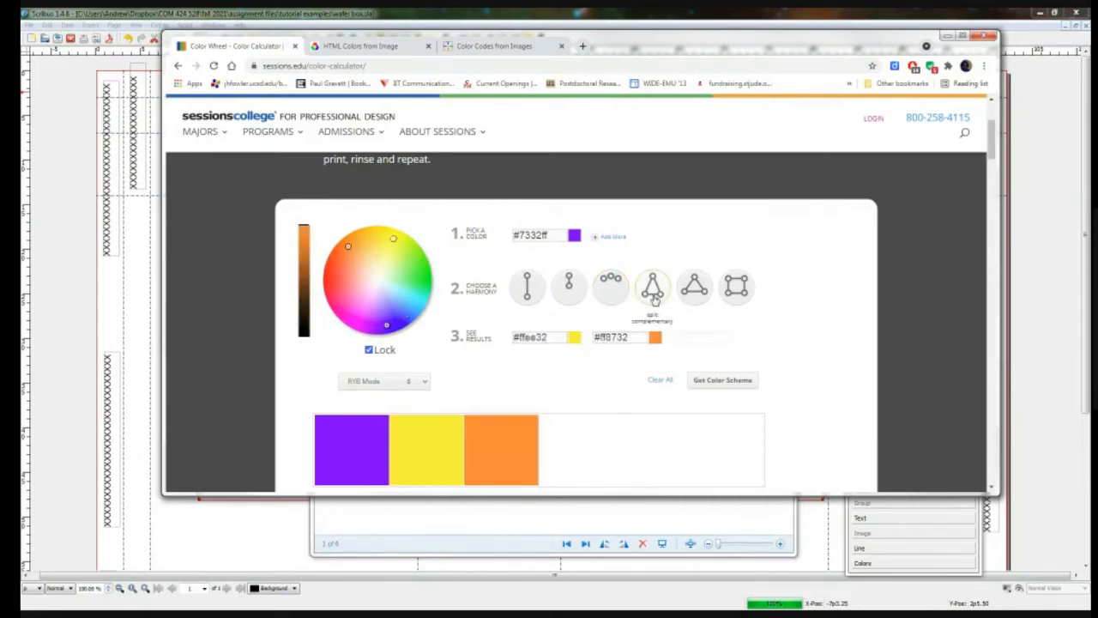
left_click(697, 290)
left_click(736, 286)
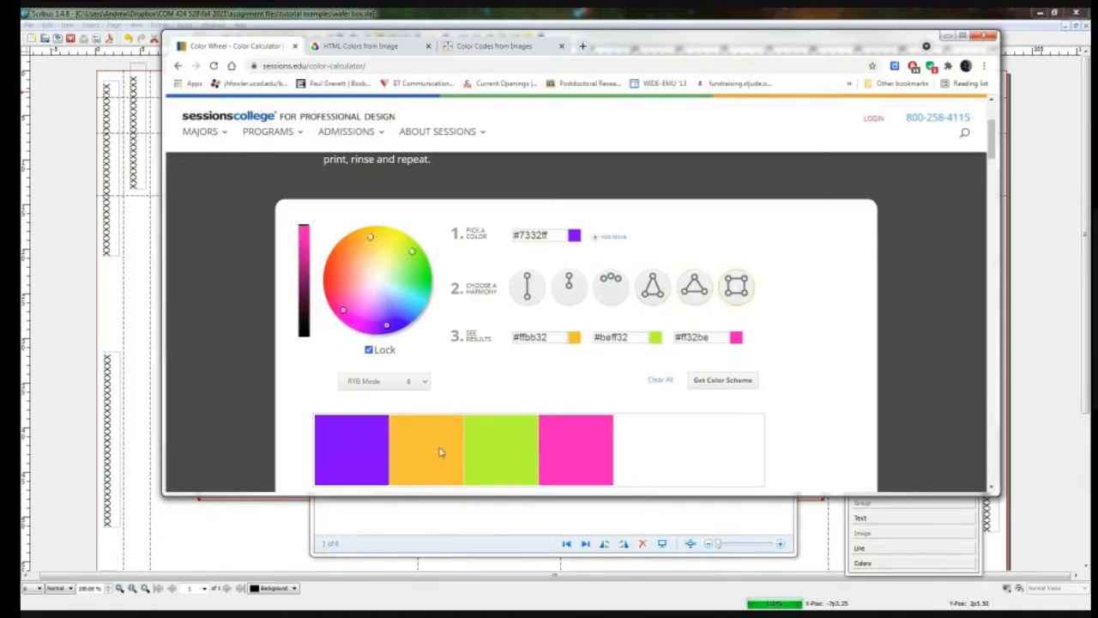
Switch to the HTML Colors from Image page and sample the wafer's pink, #FF79EC, from the logo image
left_click(394, 51)
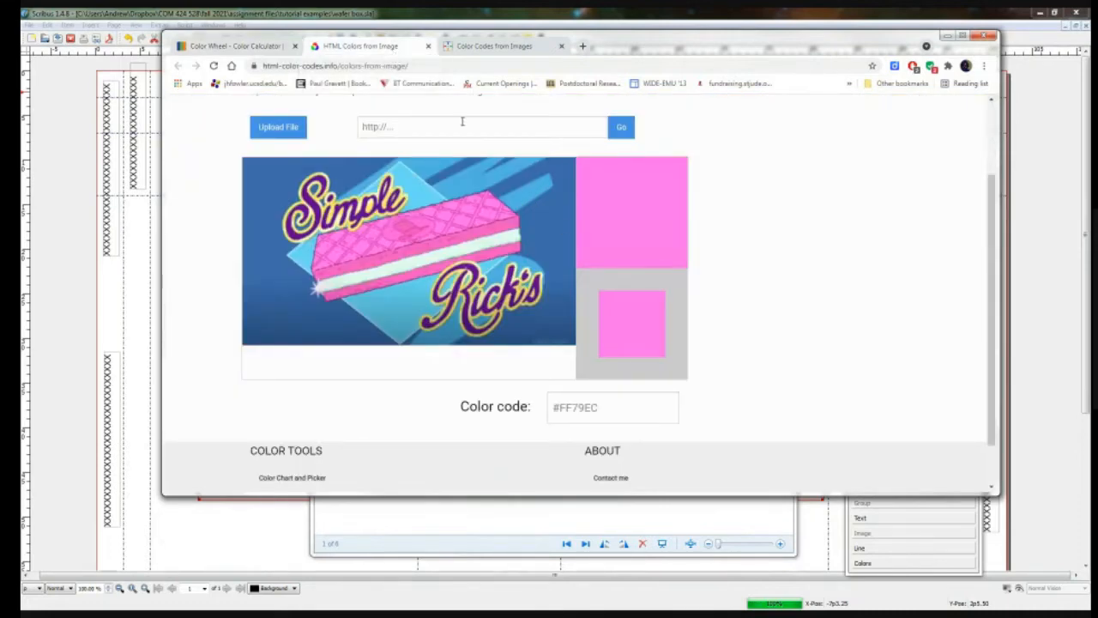
left_click(474, 227)
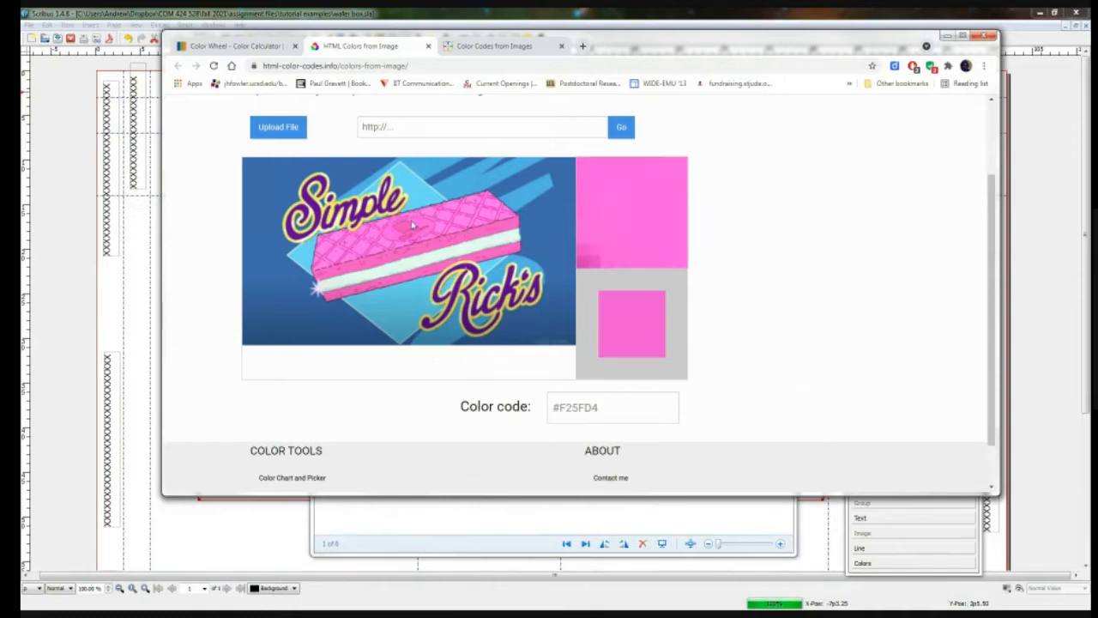
left_click(456, 226)
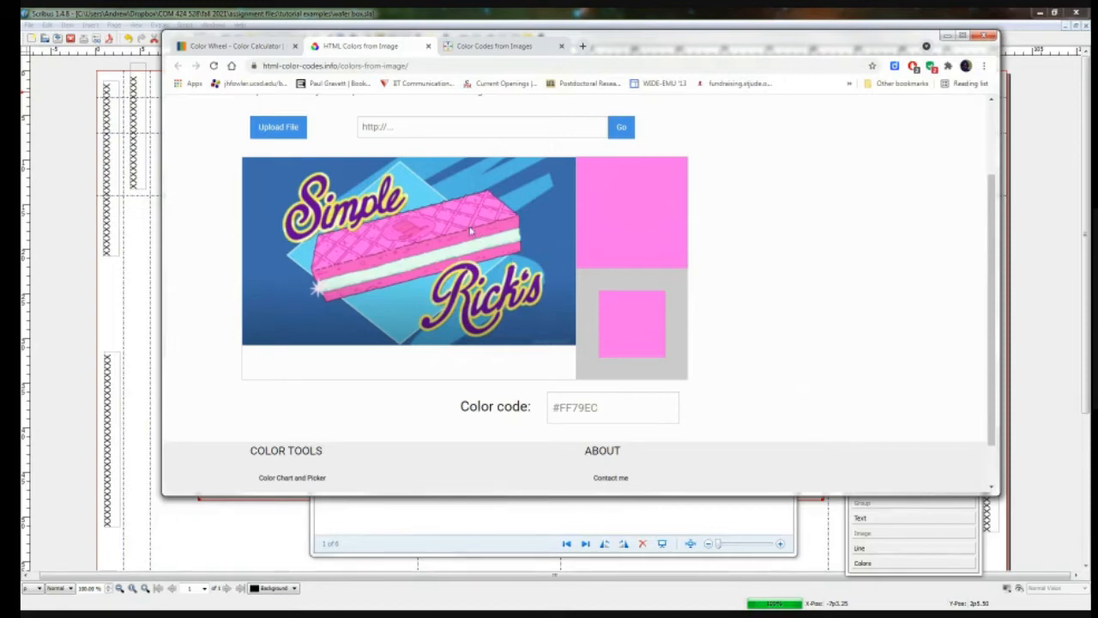
Load the logo image into the Color Codes from Images page and sample the pale yellow #f2ffb4 from its lettering outline
left_click(496, 45)
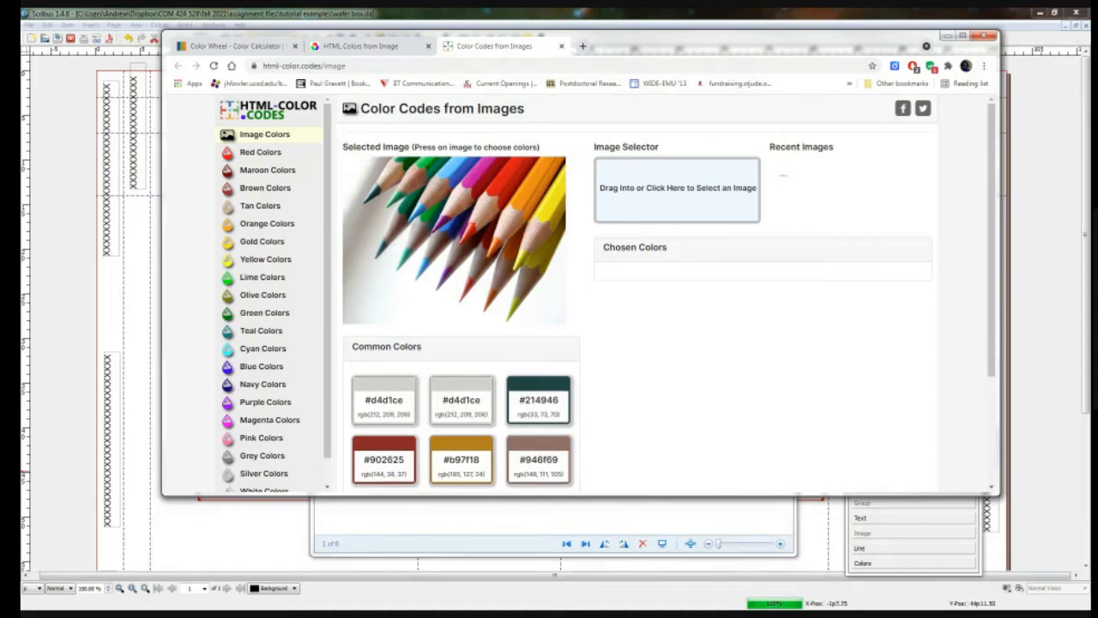
left_click_drag(0, 129, 93, 98)
left_click_drag(62, 184, 694, 209)
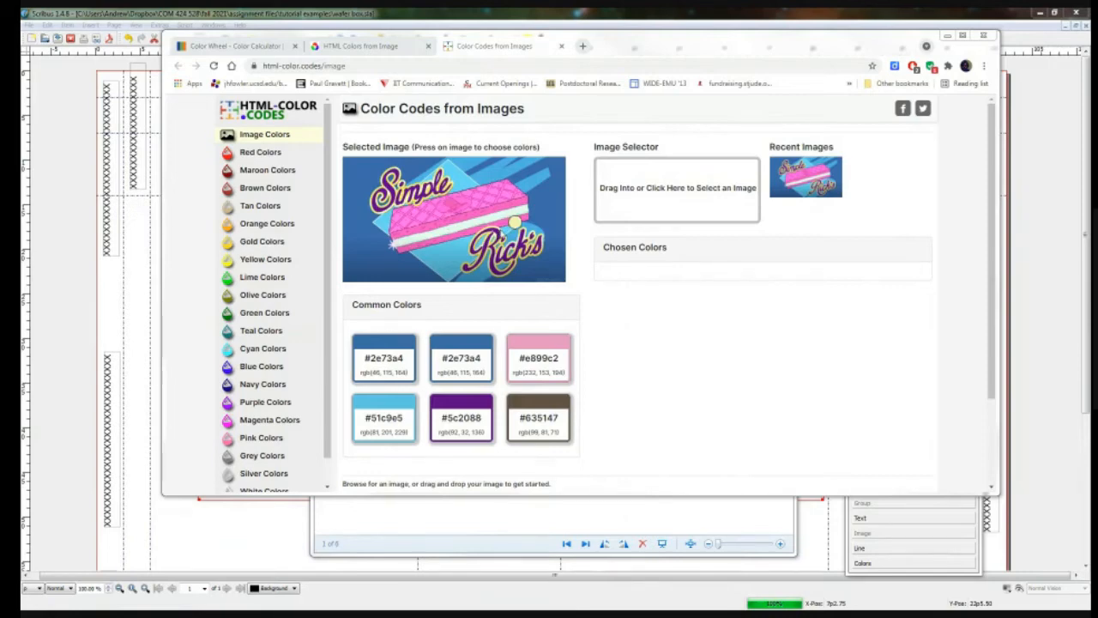
left_click(513, 223)
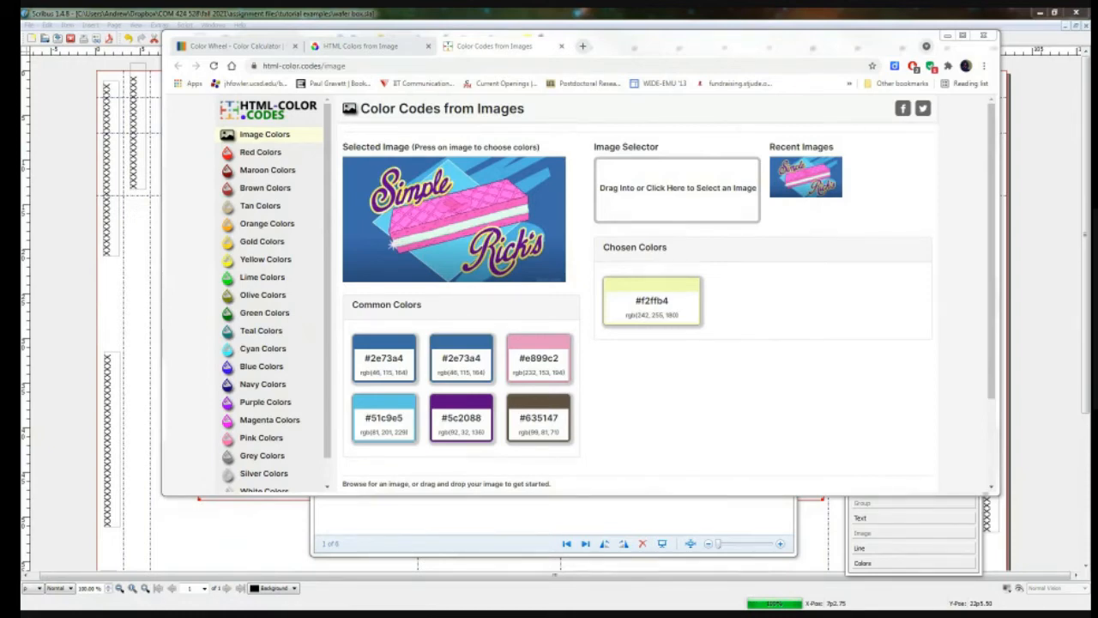
Bring up the browser window showing logo.JPG, inspect the page, and add a color property of yellow to the body's element style
left_click_drag(1088, 174, 780, 107)
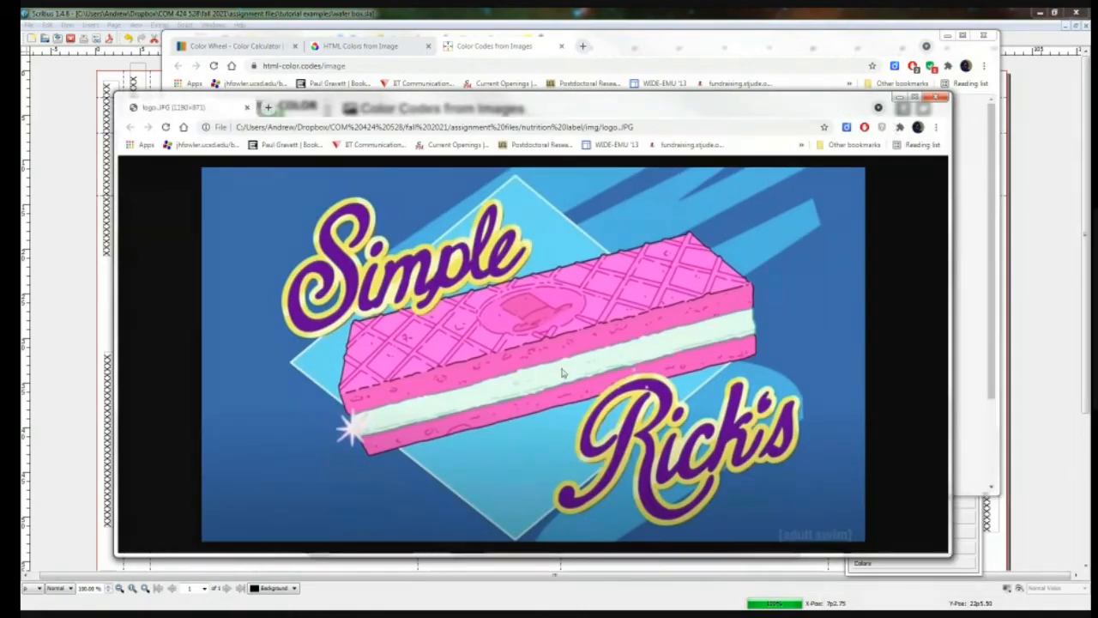
right_click(165, 249)
left_click(219, 416)
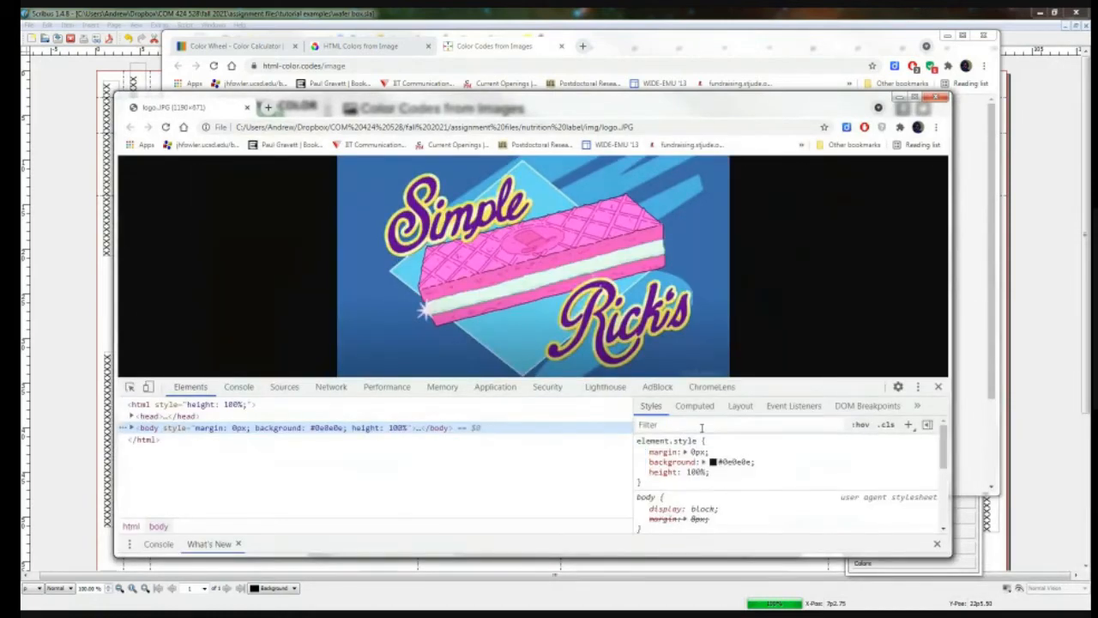
left_click(746, 451)
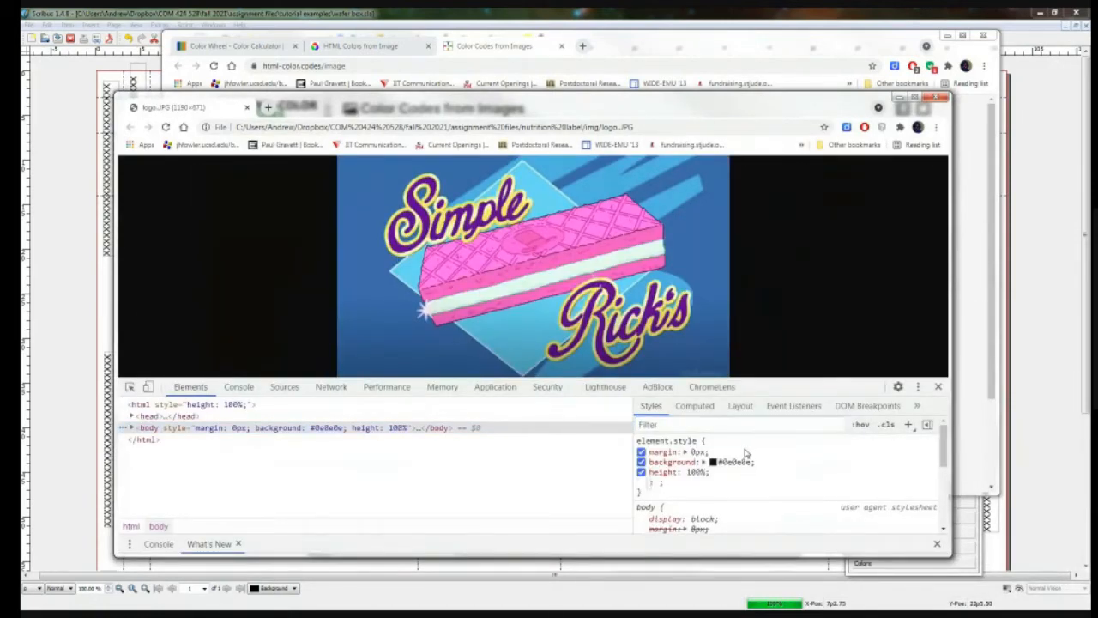
type("color")
key("Tab")
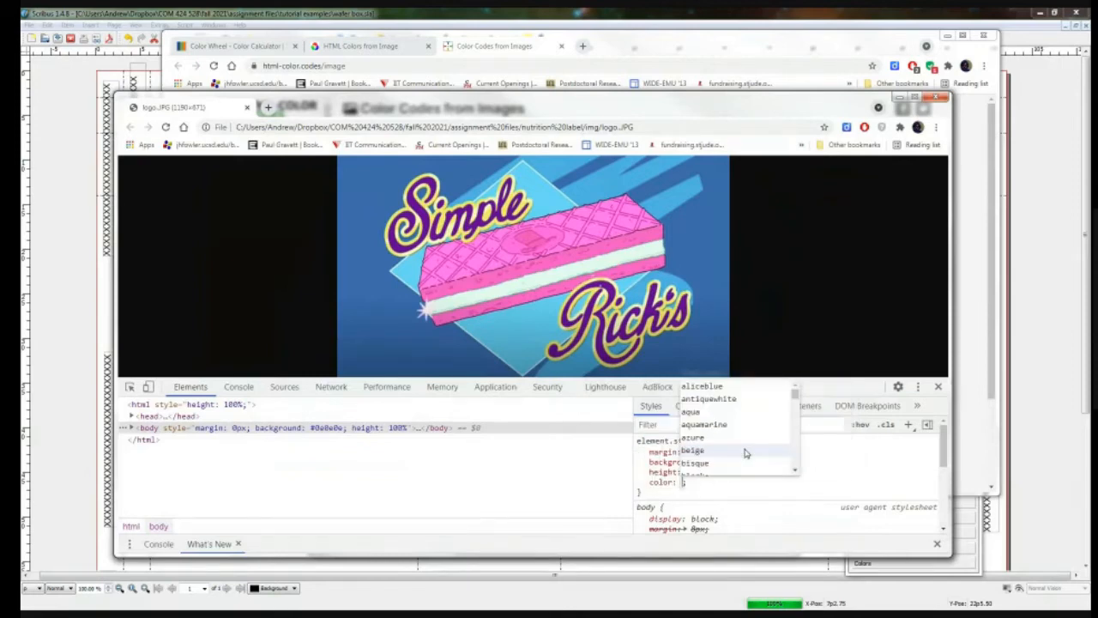
type("yellow")
key("Return")
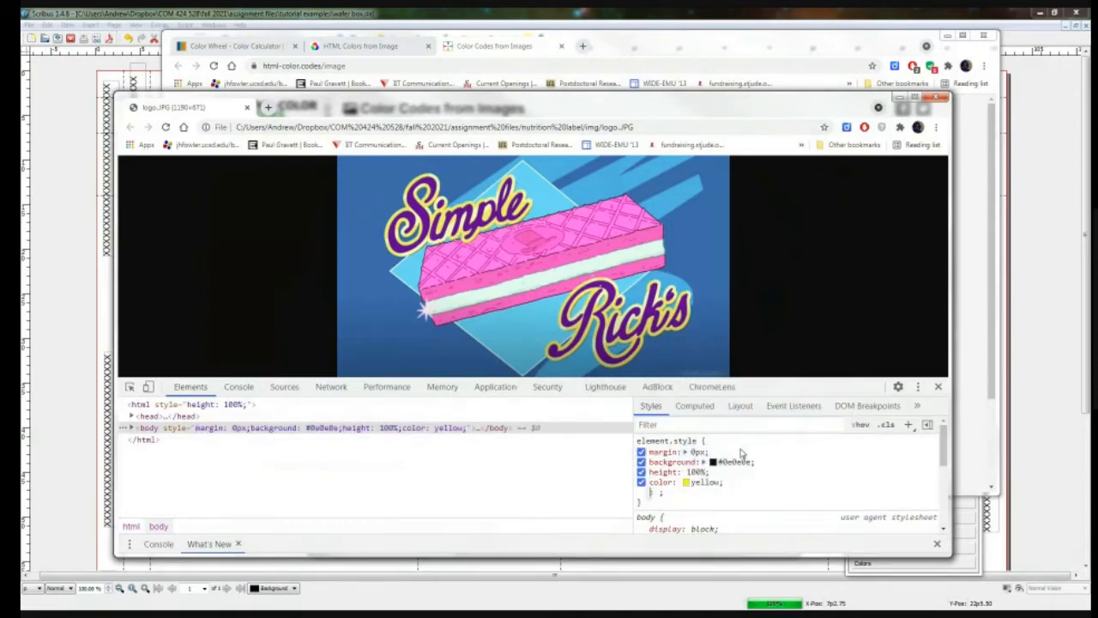
Sample the lettering outline's yellow, #f4e357, from the logo as the new color property and show its value in RGB format
left_click(687, 482)
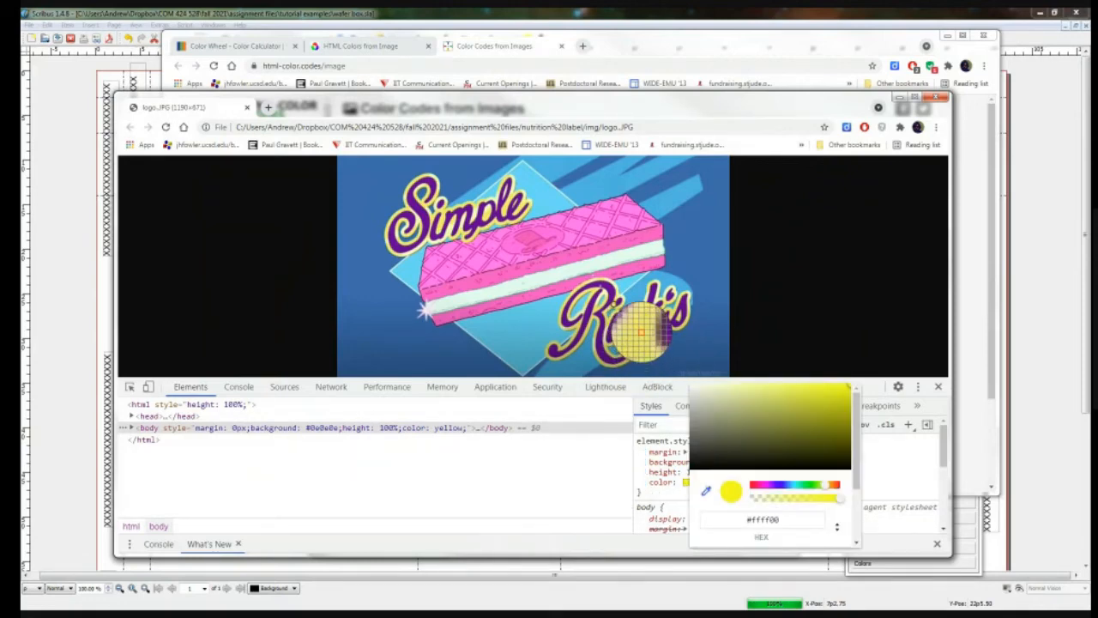
left_click(639, 331)
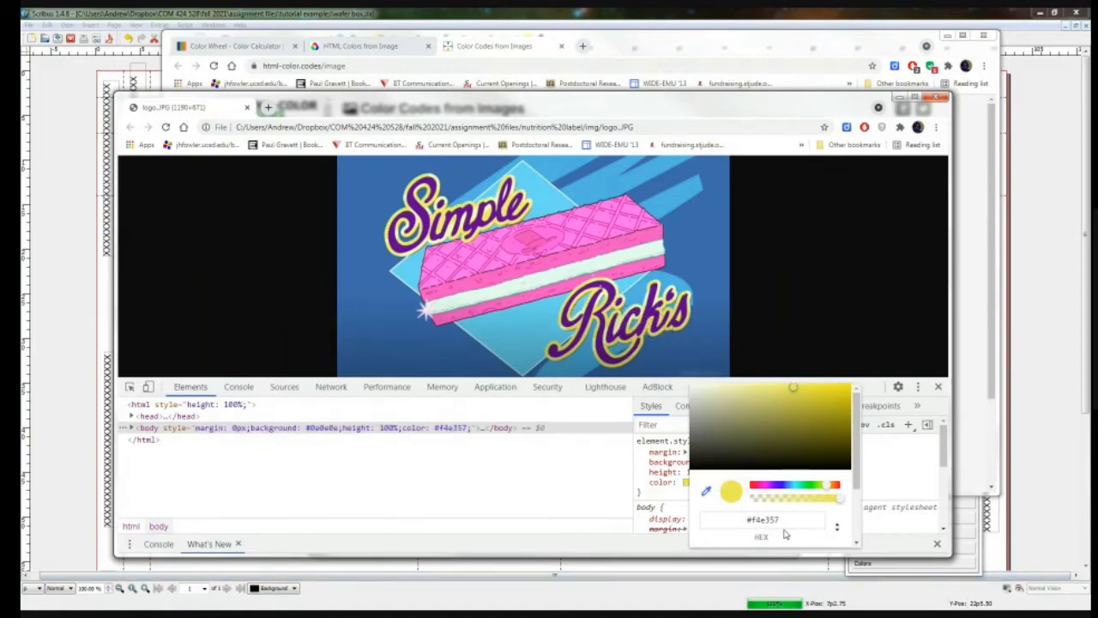
left_click(836, 529)
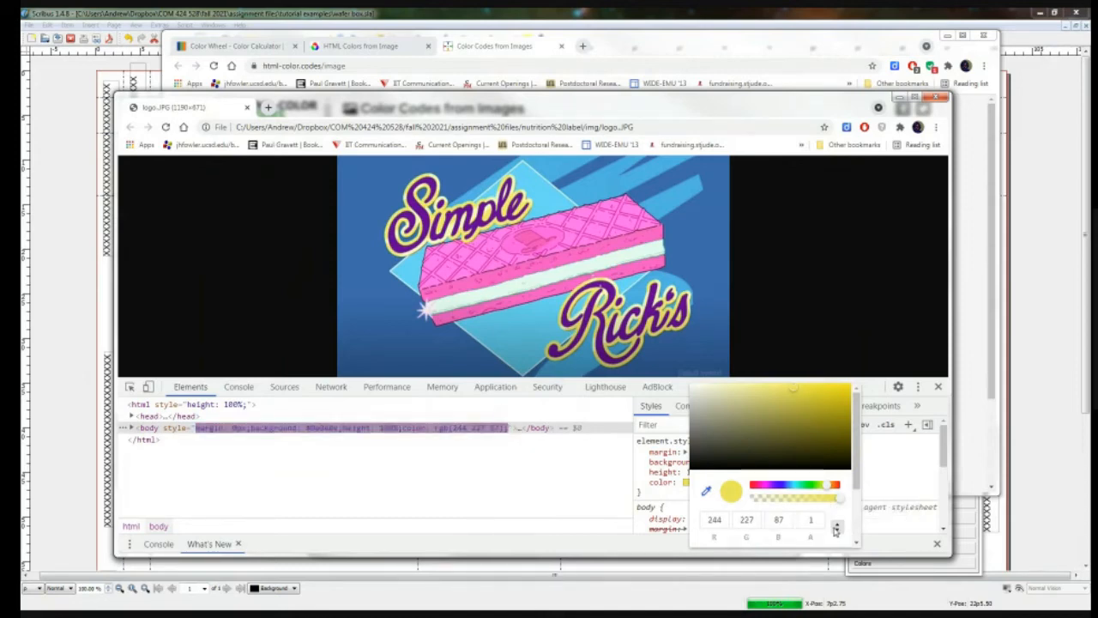
left_click(836, 528)
left_click(838, 529)
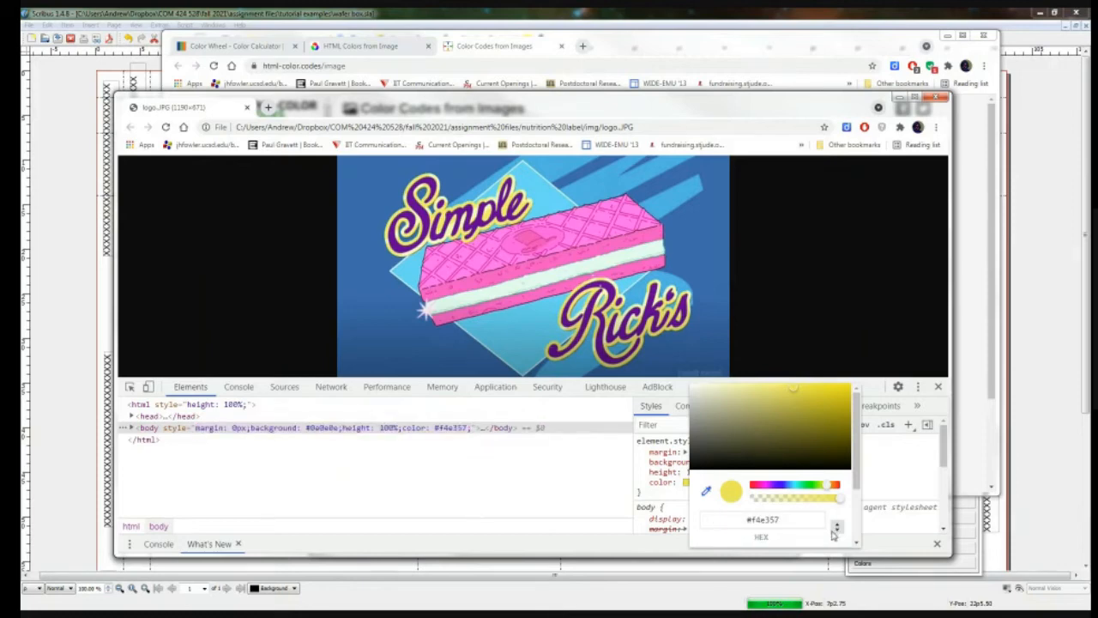
left_click(836, 529)
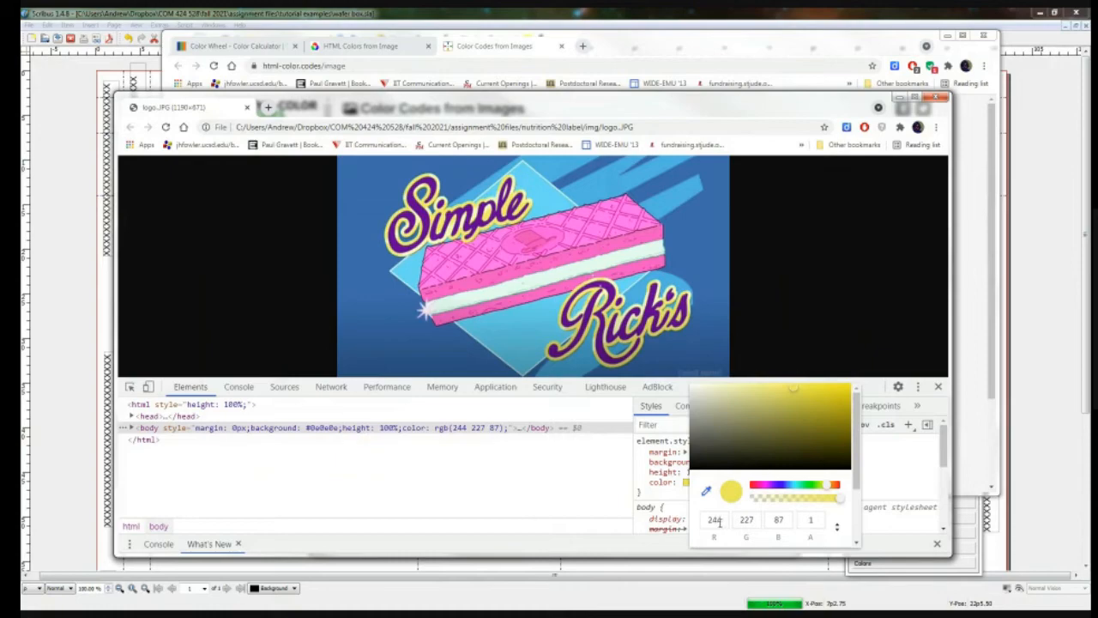
Move the logo inspector window off the Scribus workspace and minimize the color tools browser and the photo viewer
left_click_drag(678, 107, 19, 90)
left_click_drag(184, 90, 214, 94)
left_click_drag(19, 104, 54, 108)
left_click(308, 89)
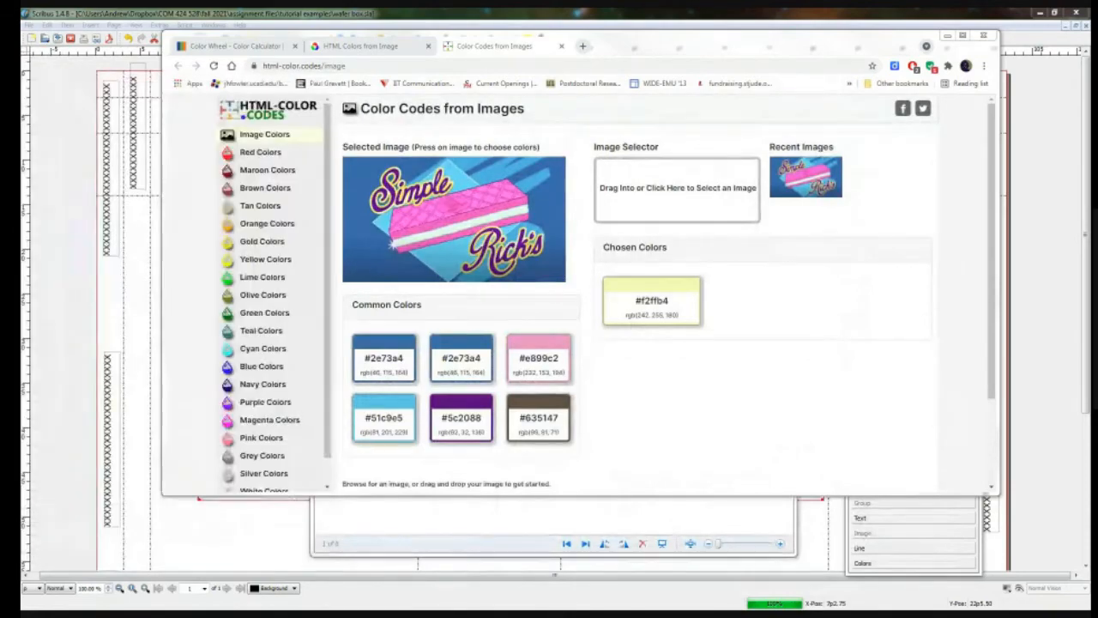
key("super+Down")
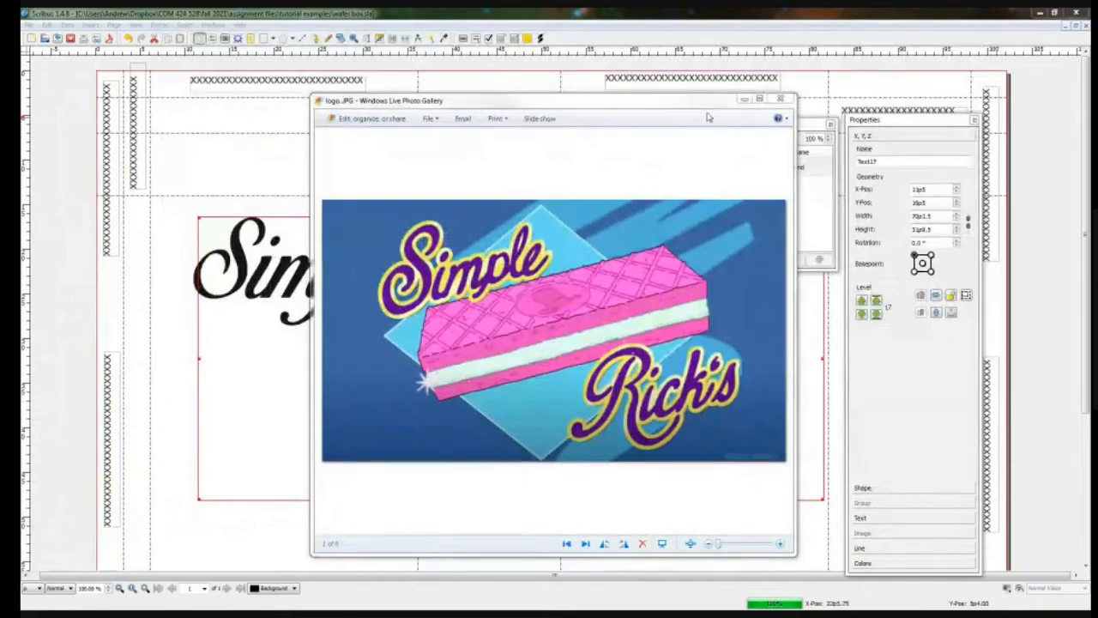
left_click(743, 100)
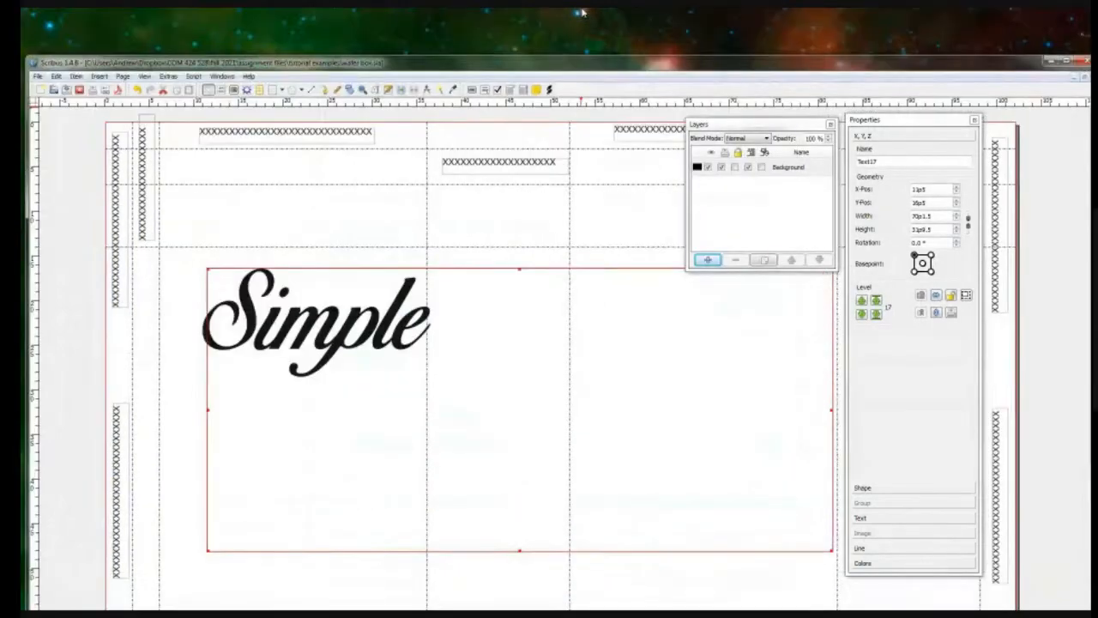
Shrink the Scribus window to the upper part of the screen and place the inspector window so its RGB values can be read
double_click(584, 13)
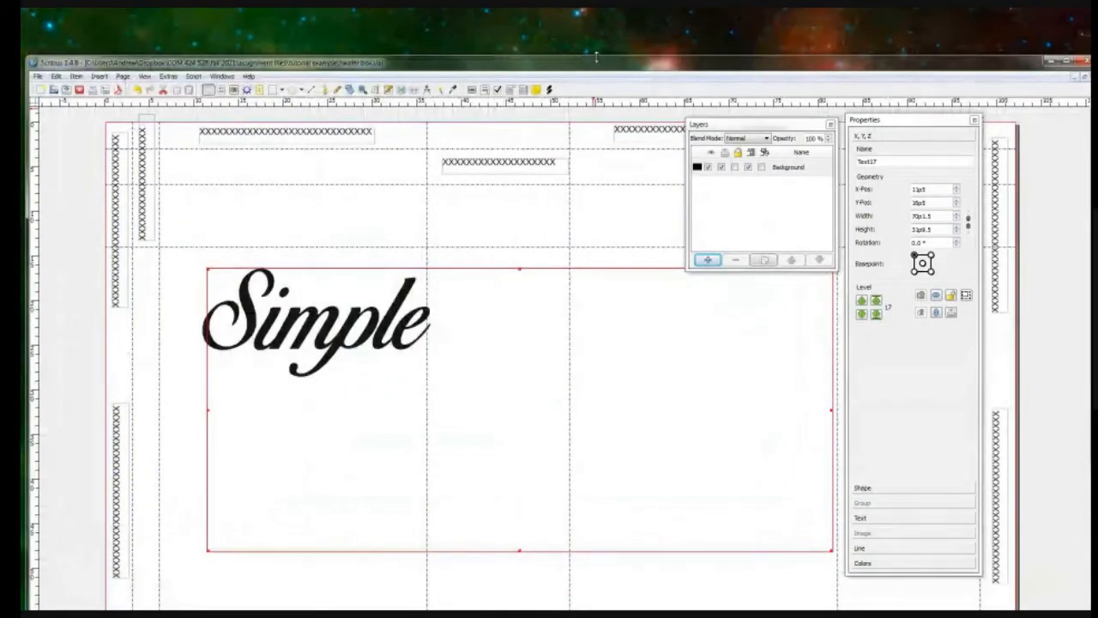
left_click_drag(596, 57, 615, 29)
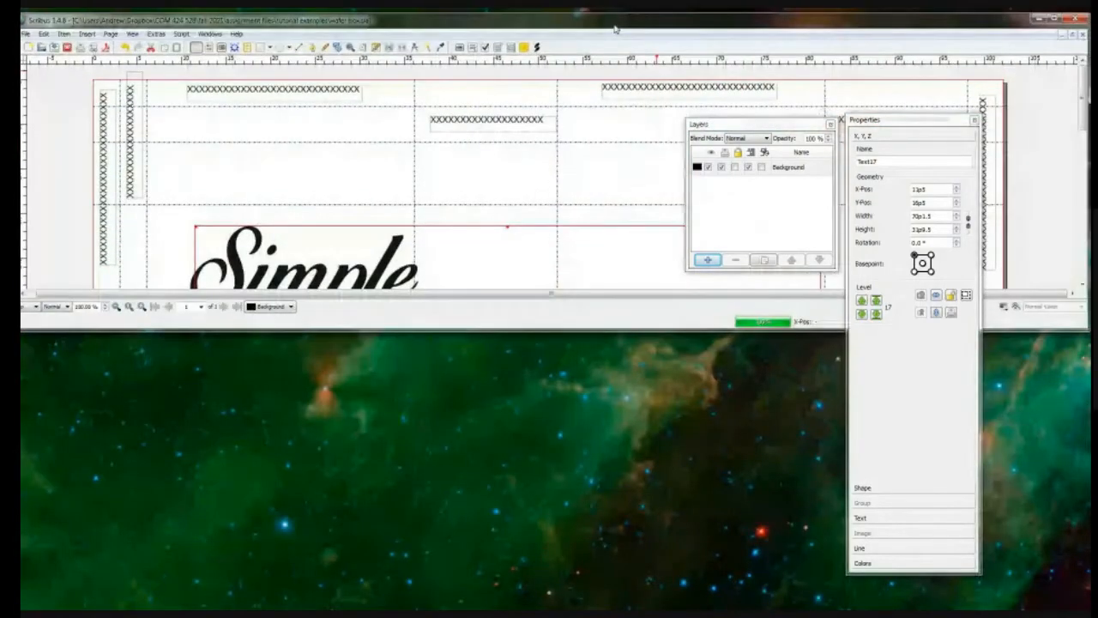
left_click_drag(604, 331, 605, 401)
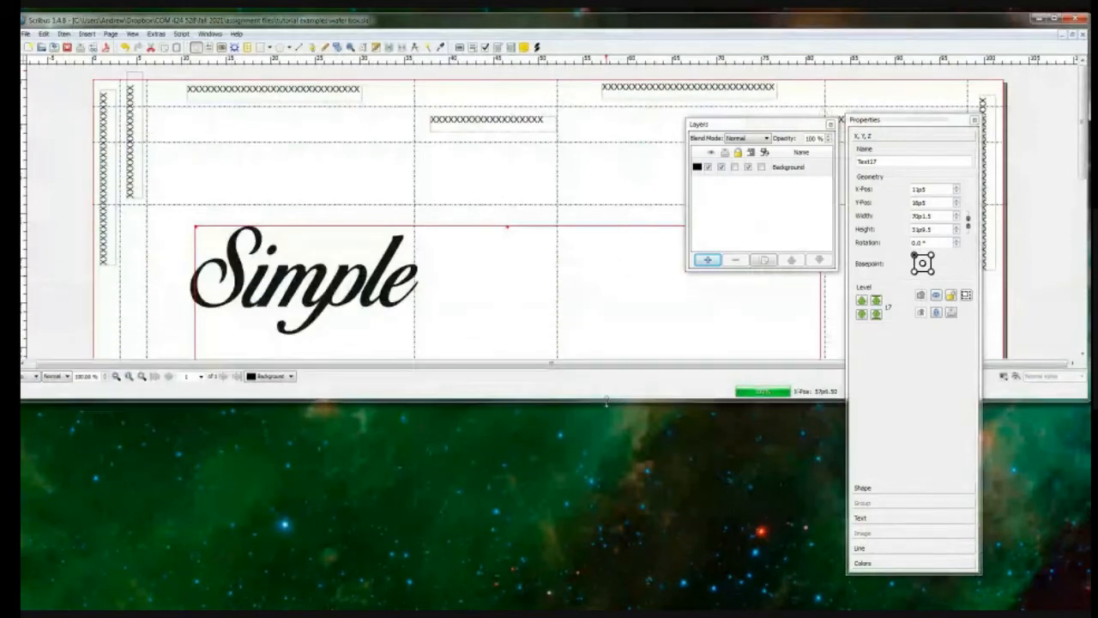
left_click_drag(20, 159, 74, 148)
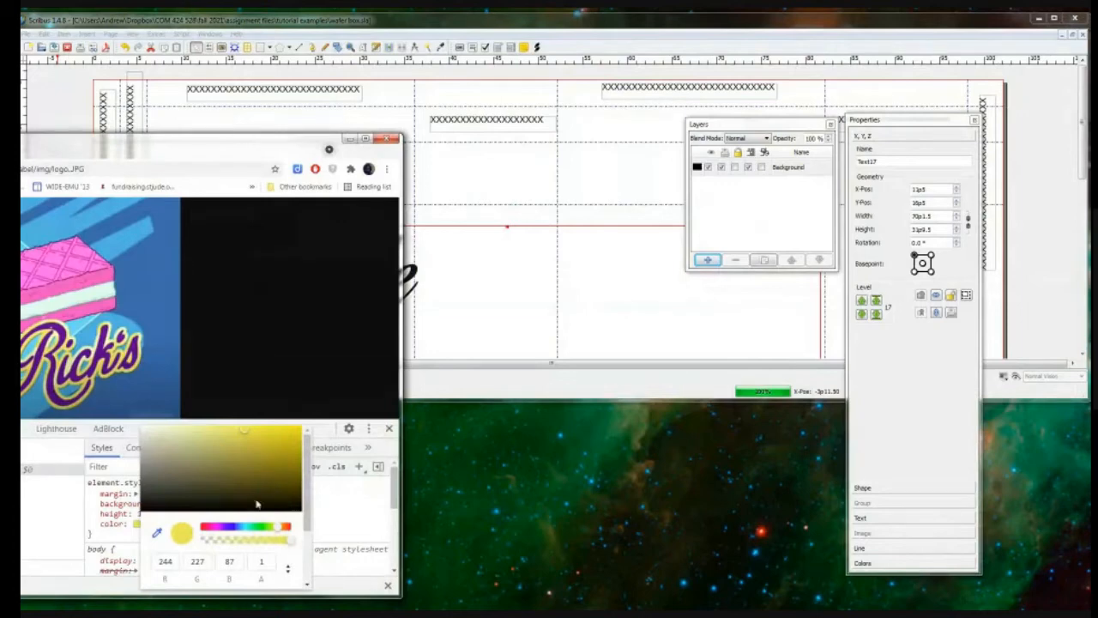
Create a new document color named Yellow (text outline) and set its color model to RGB
left_click(589, 22)
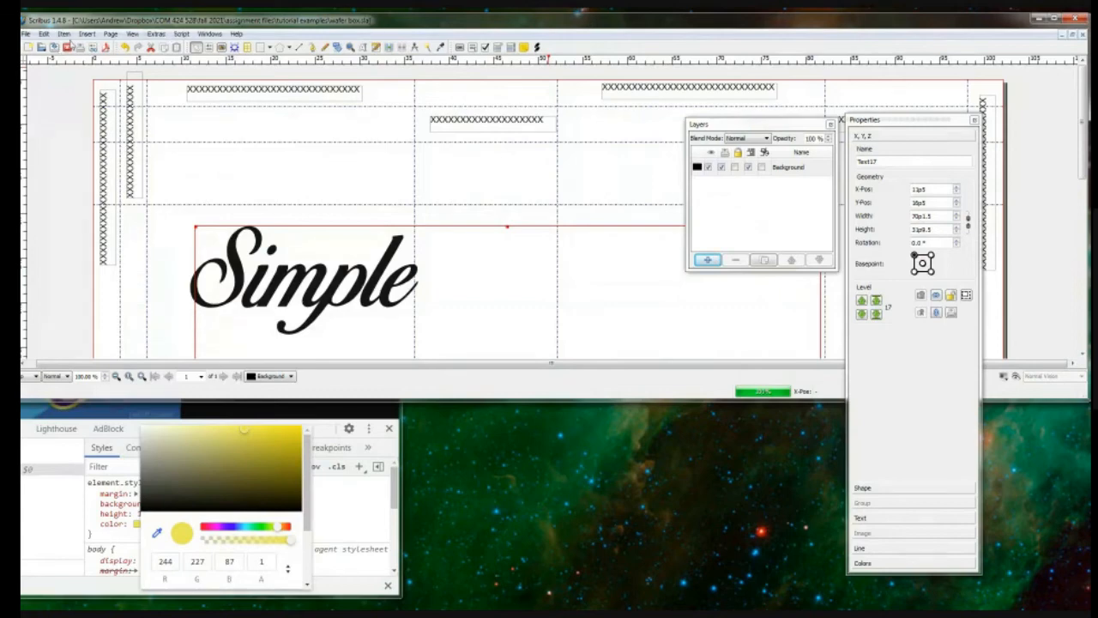
left_click(43, 34)
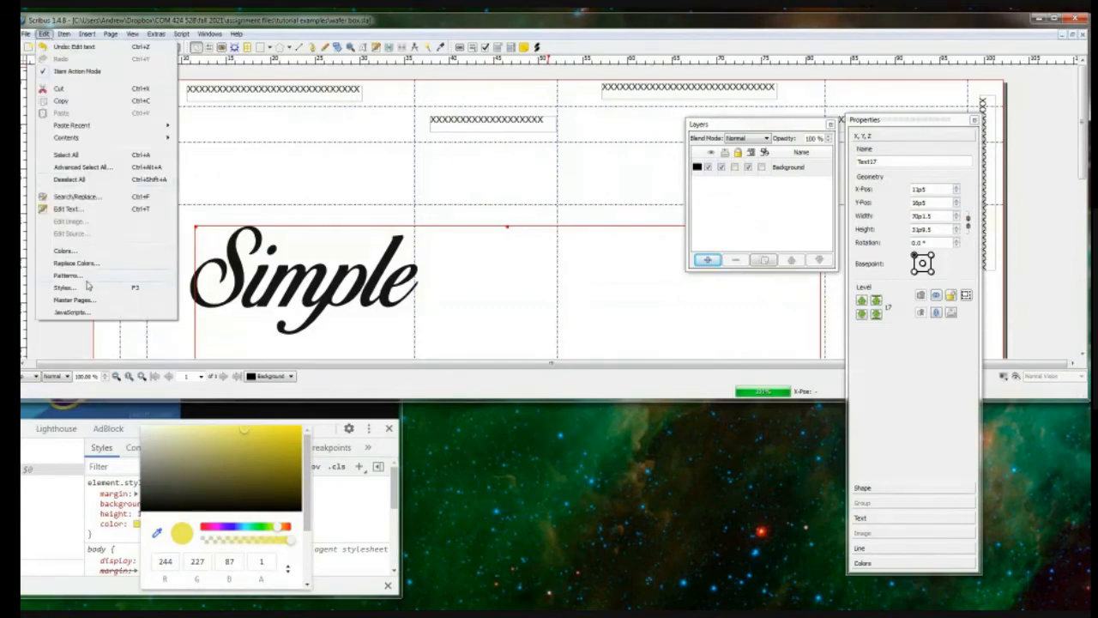
left_click(89, 250)
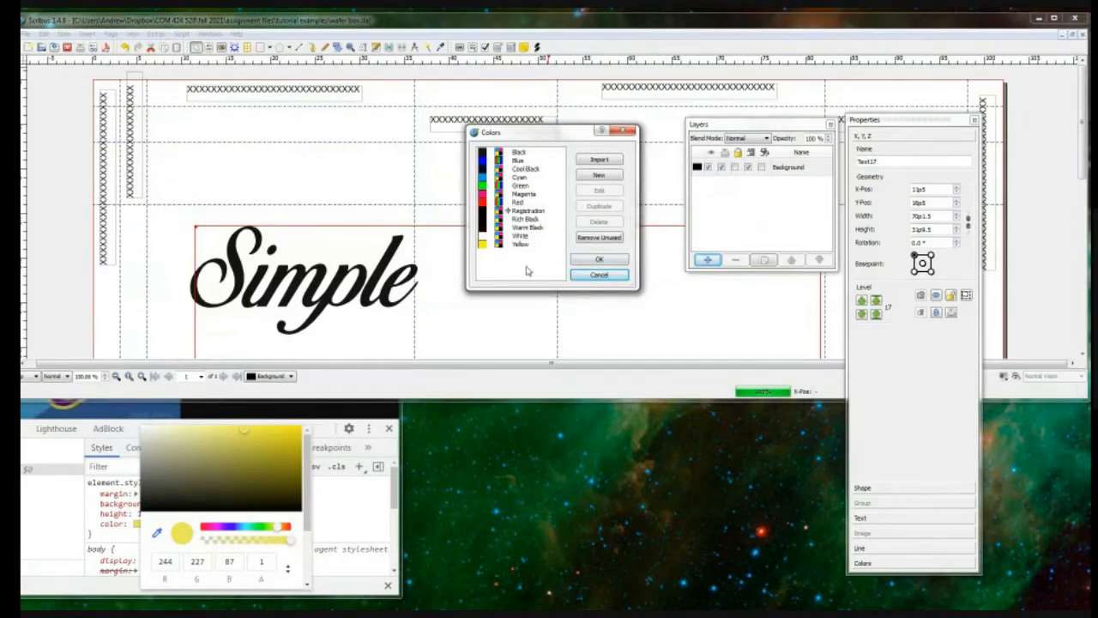
left_click(616, 175)
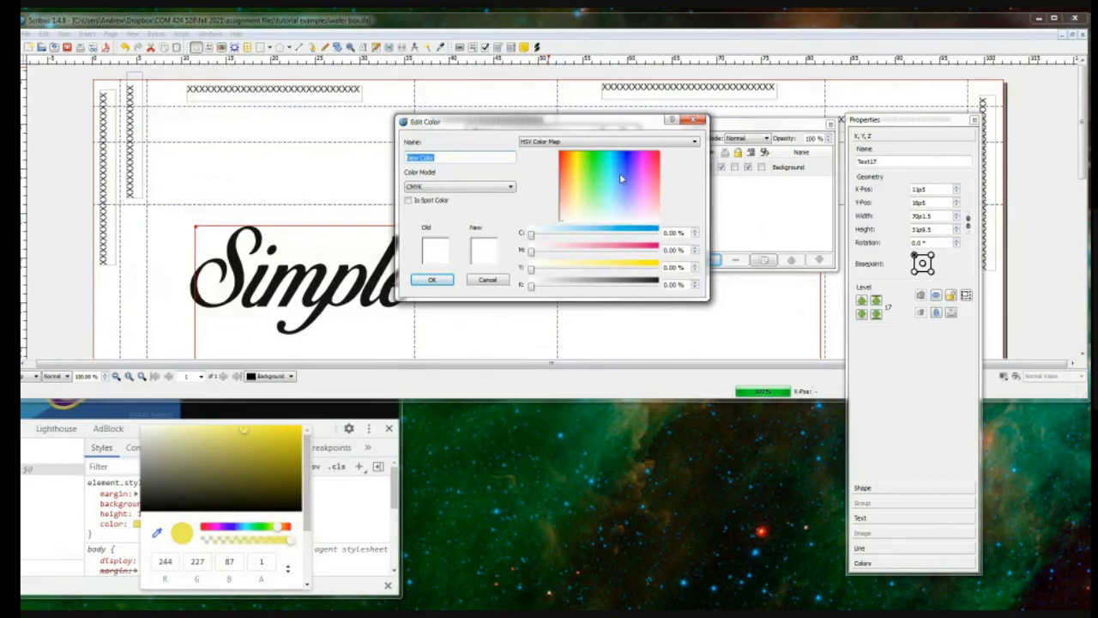
type("Yellow (text outline")
left_click(458, 191)
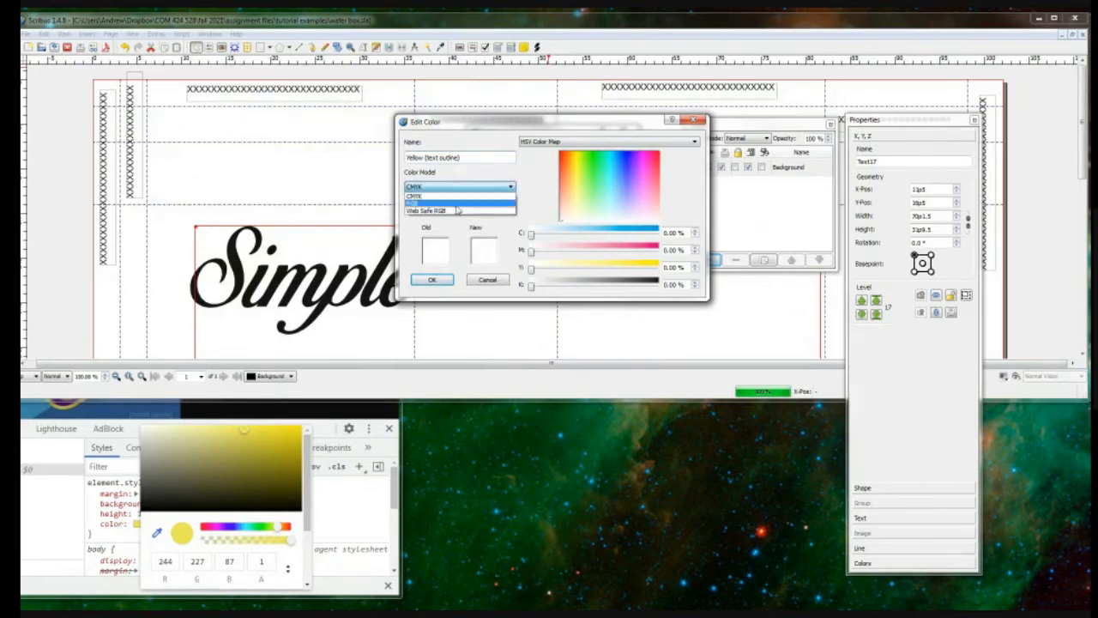
left_click(458, 209)
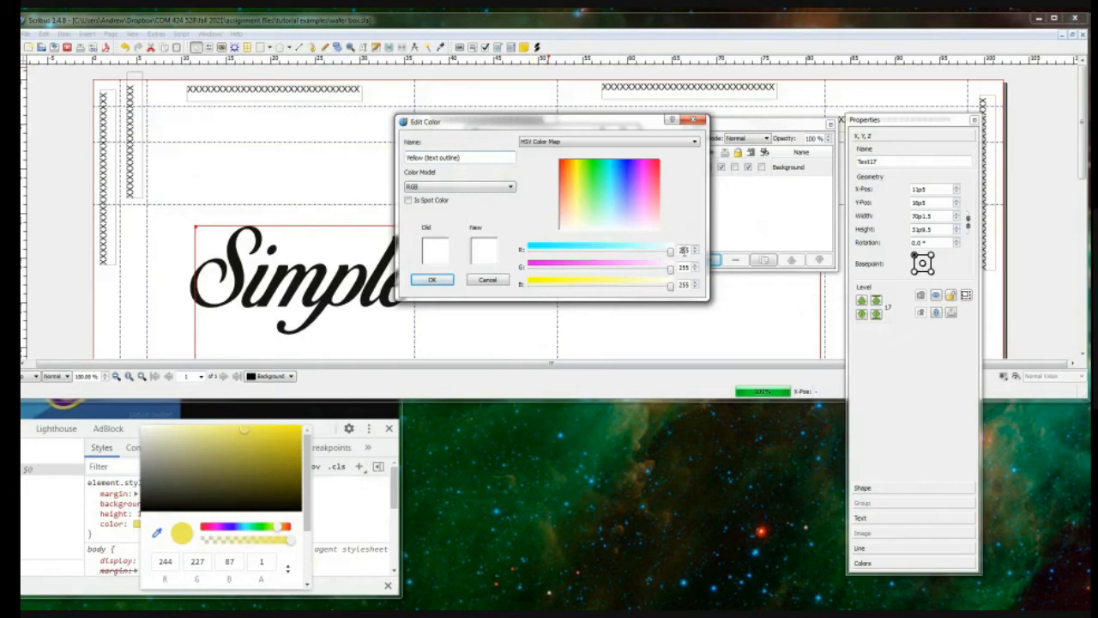
Switch the new color's model to CMYK for comparison and return it to RGB
left_click(495, 190)
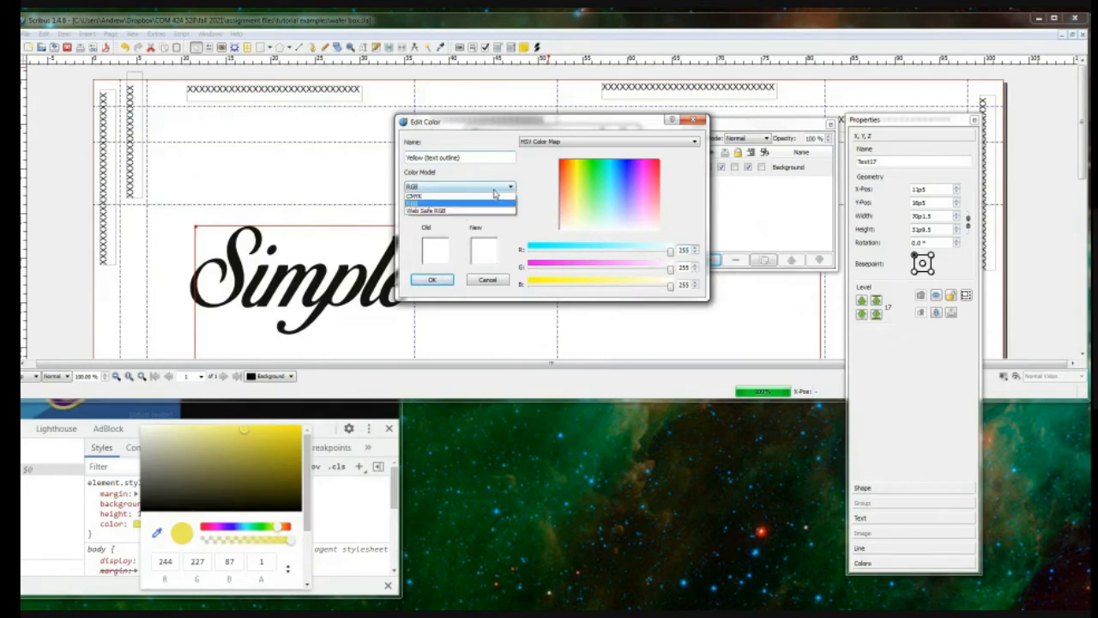
left_click(494, 196)
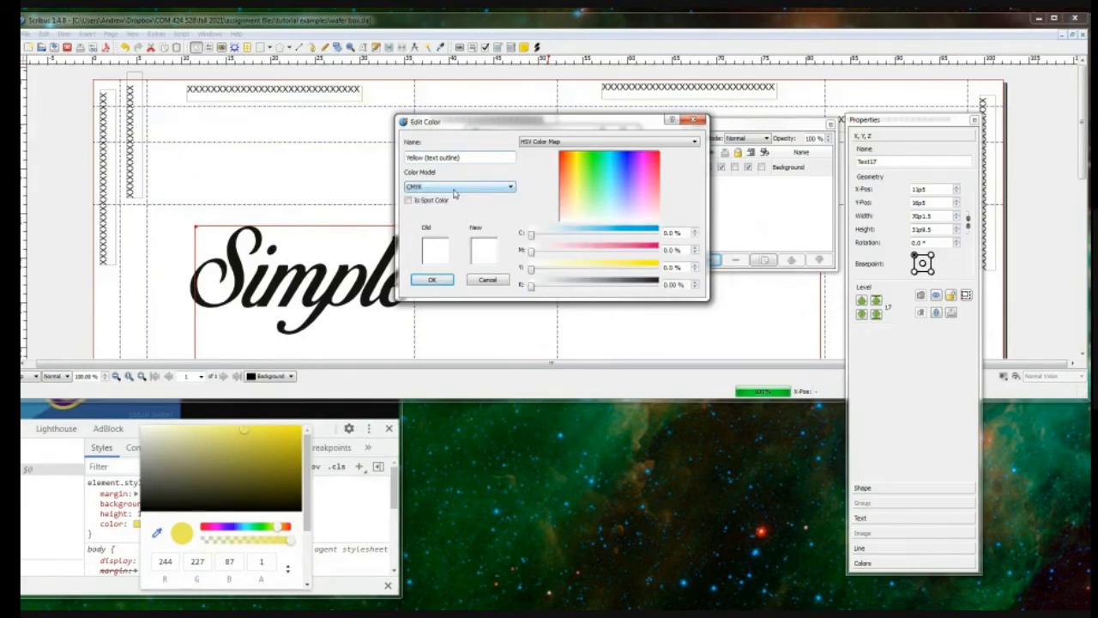
left_click(507, 191)
left_click(503, 195)
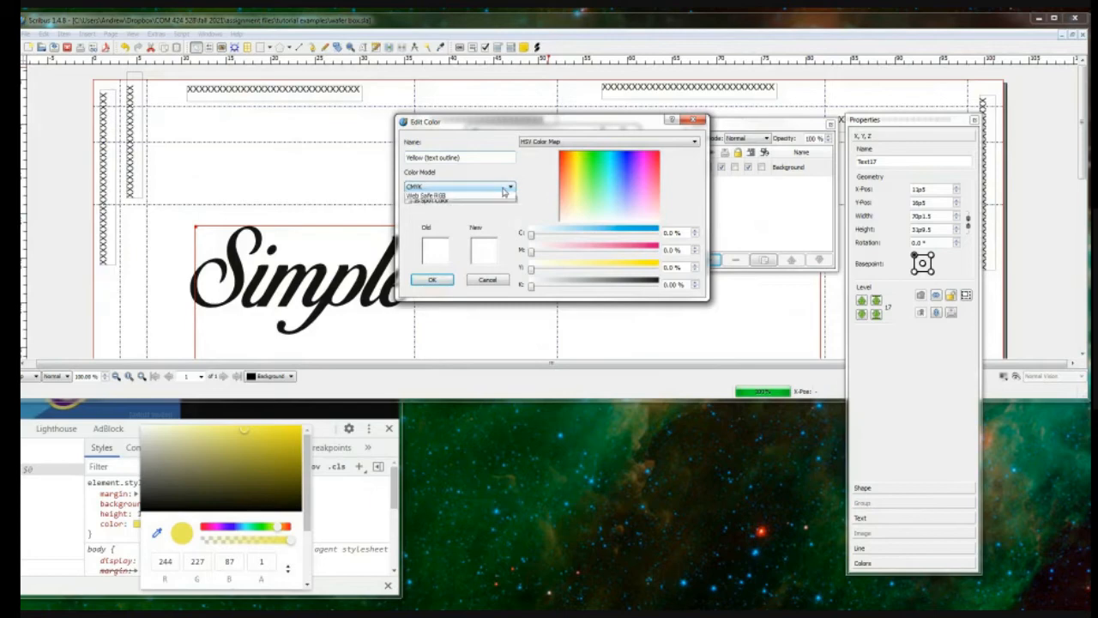
left_click(502, 190)
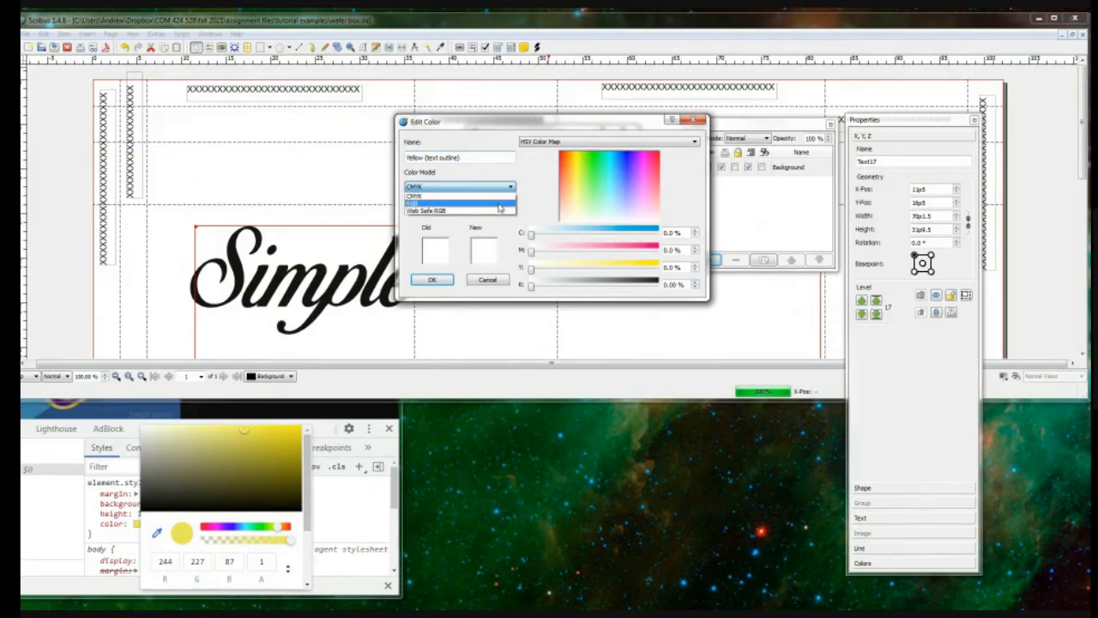
left_click(499, 206)
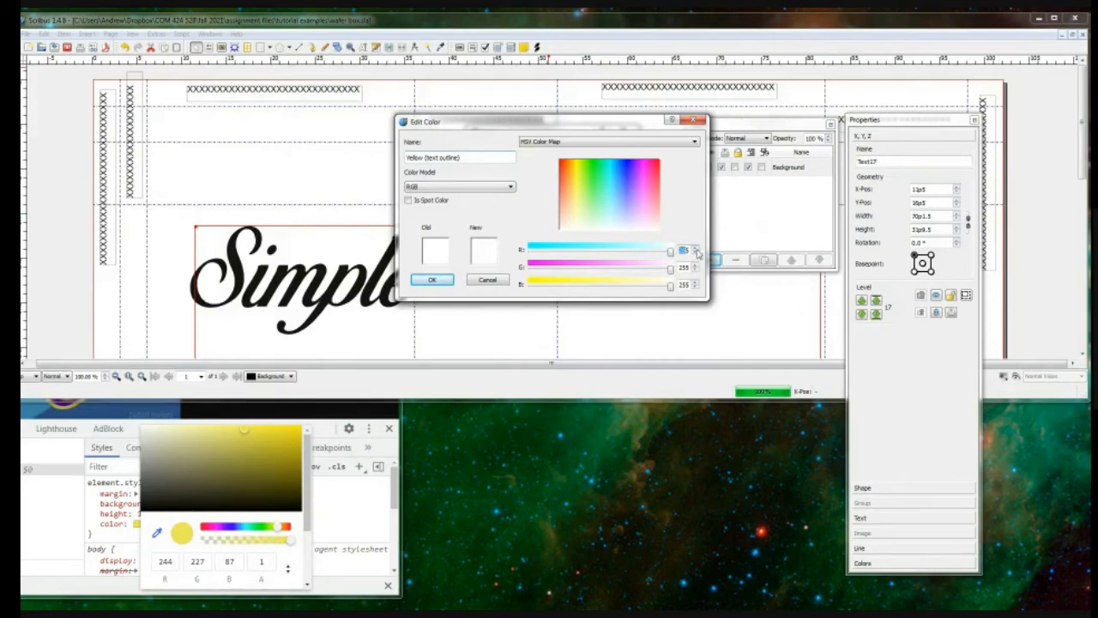
Set the new color's RGB values to red 244, green 227 and blue 87
key("BackSpace")
type("244")
key("Tab")
type("227")
key("Tab")
type("87")
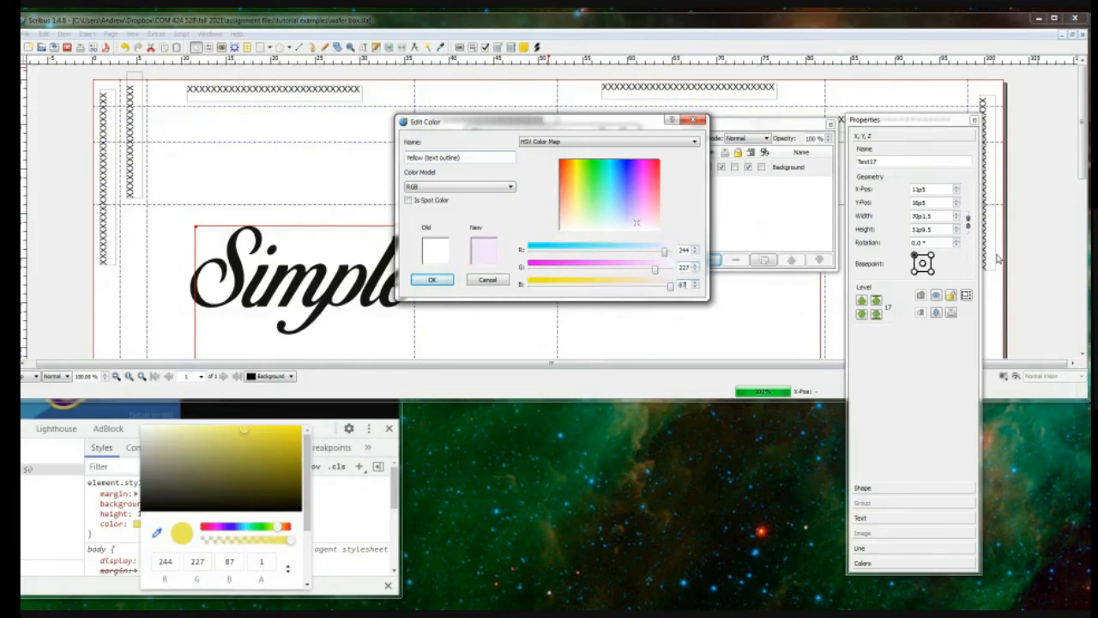
key("Tab")
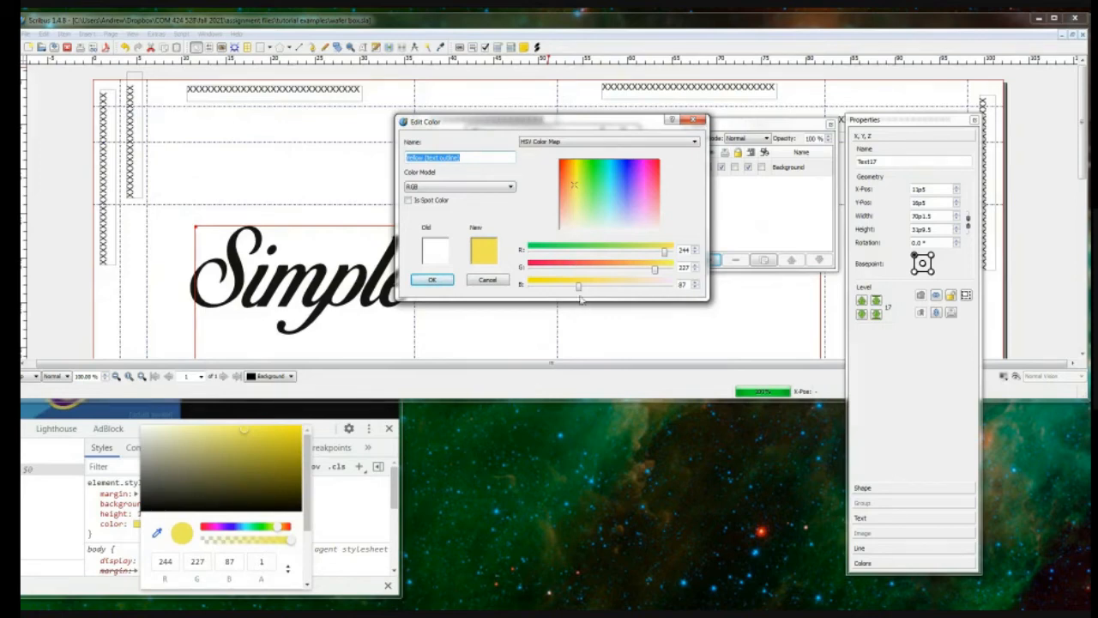
Try a higher blue value of about 132 for the yellow and reset blue to 87
mouse_move(578, 287)
left_mouse_down()
mouse_move(622, 295)
mouse_move(601, 296)
left_mouse_up()
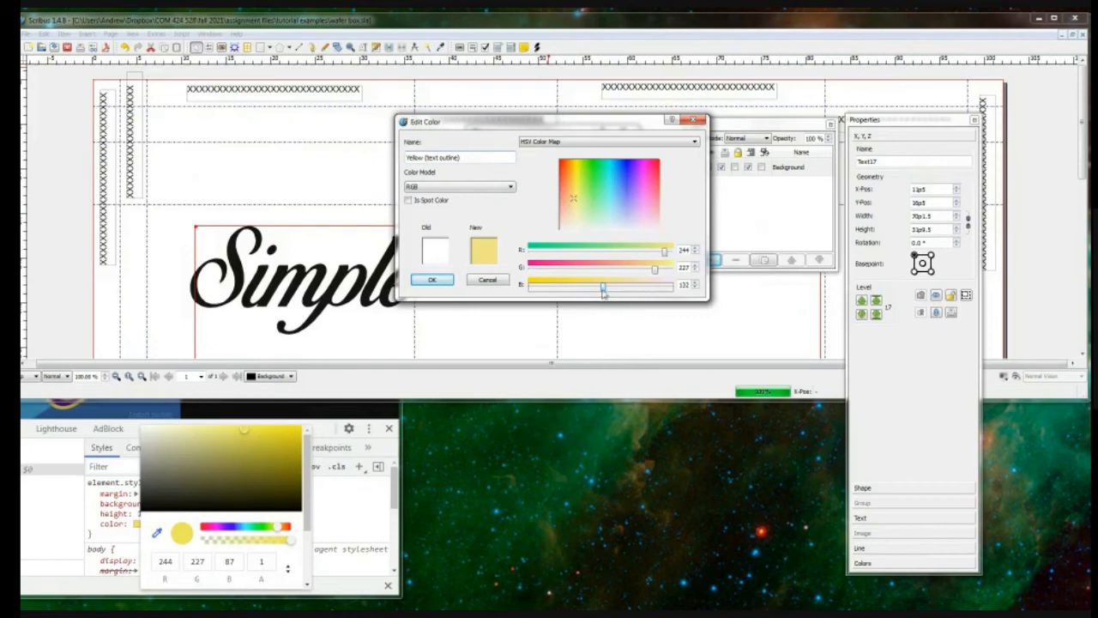
double_click(684, 284)
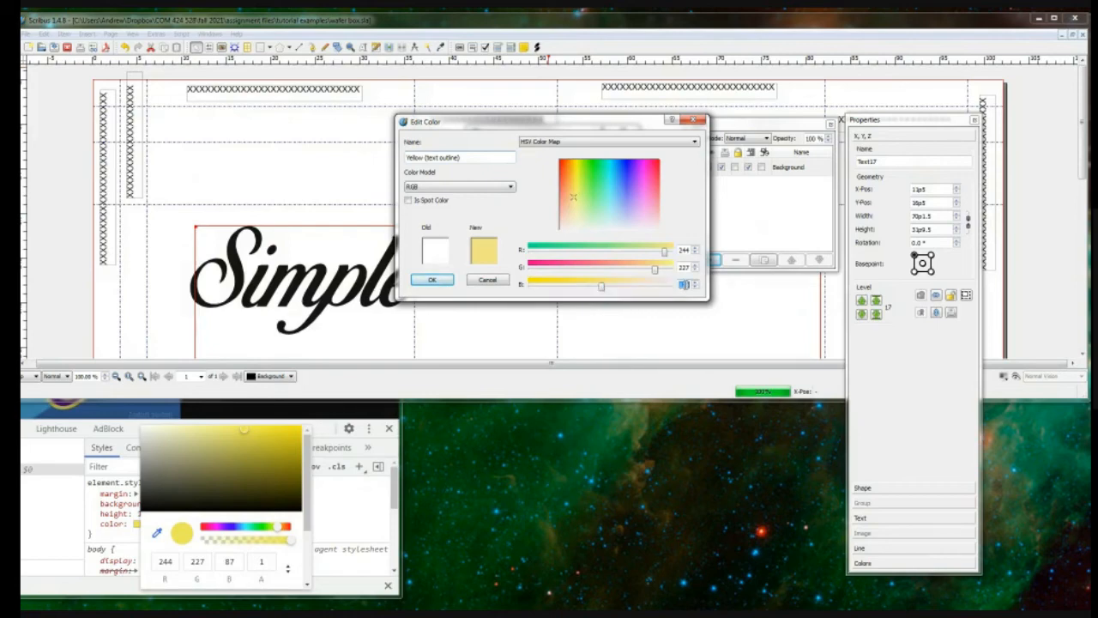
type("87")
Save the Yellow (text outline) color and accept the updated document color list
key("Return")
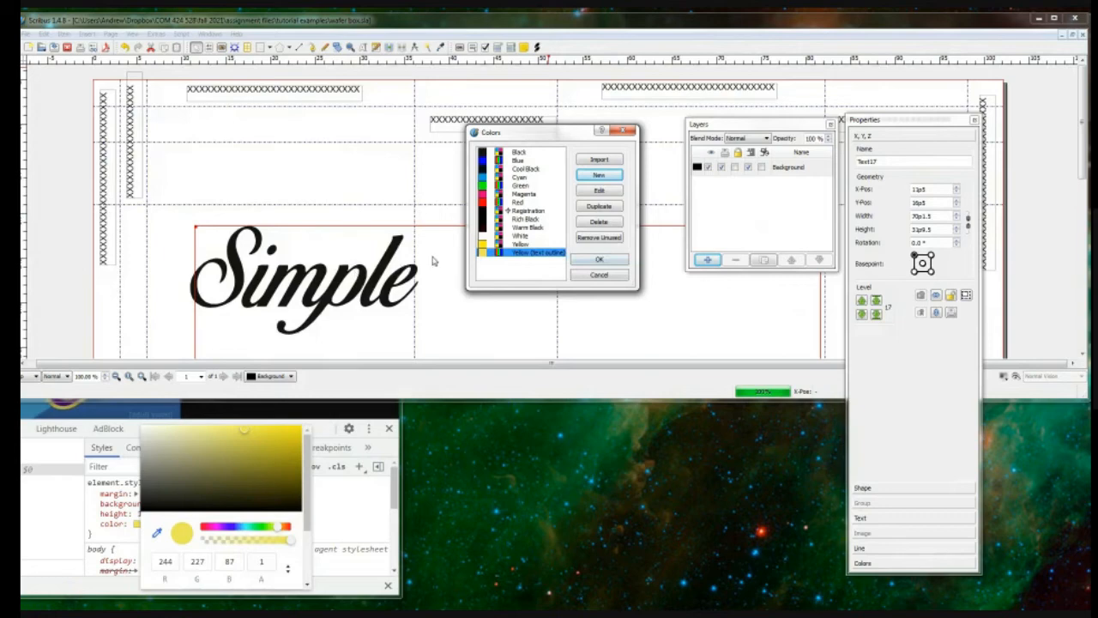
left_click_drag(559, 135, 633, 59)
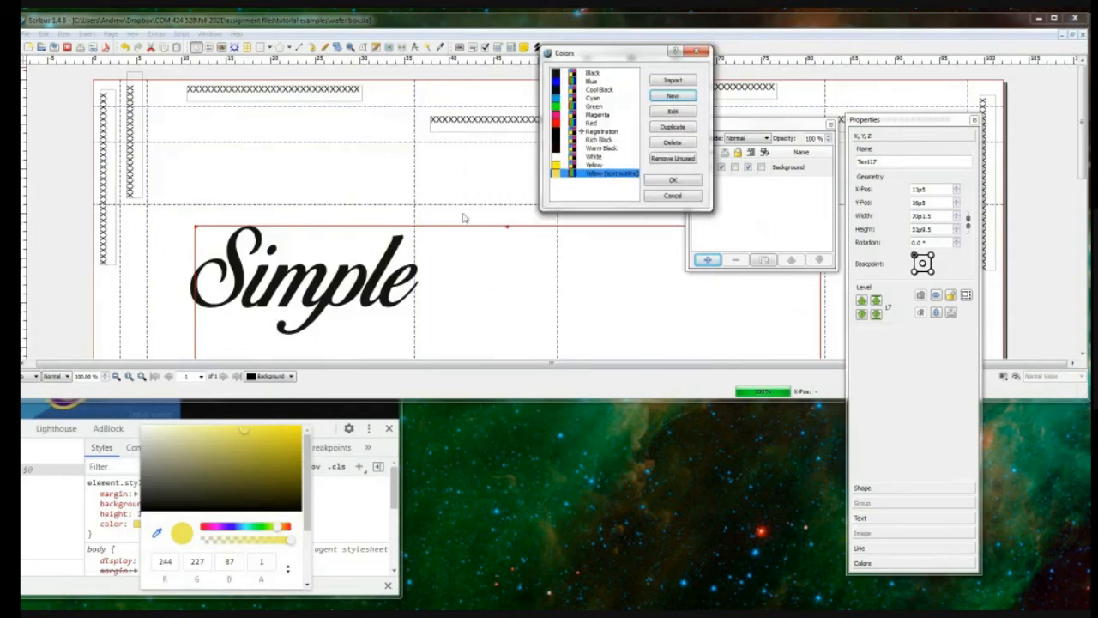
left_click(676, 181)
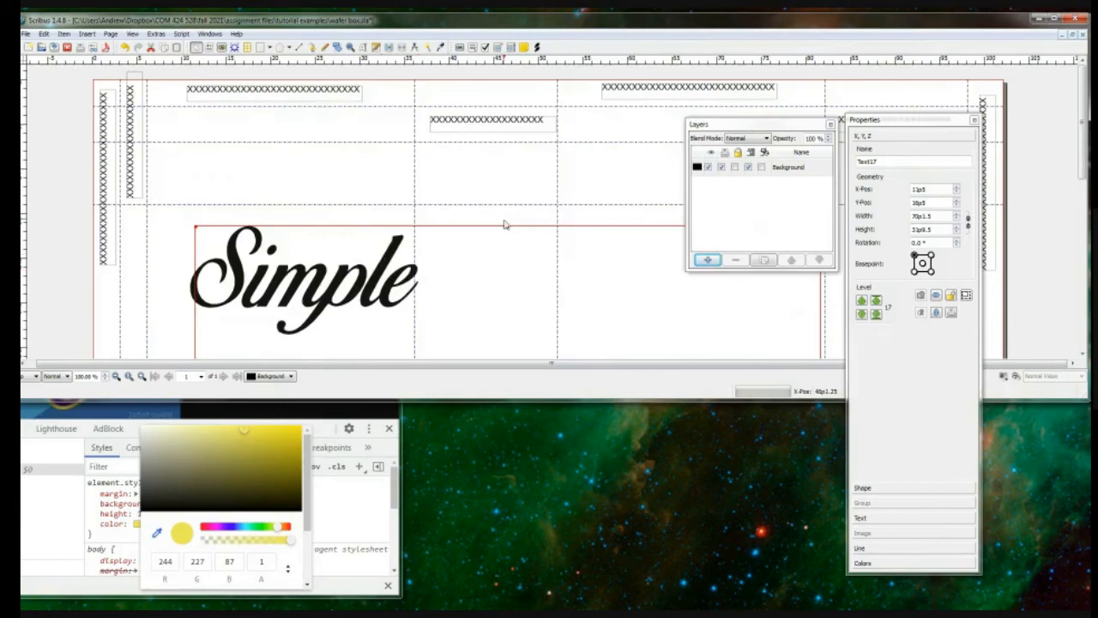
Apply the Yellow (text outline) color as the fill of the whole word Simple and deselect the text
scroll(429, 244, "down", 2)
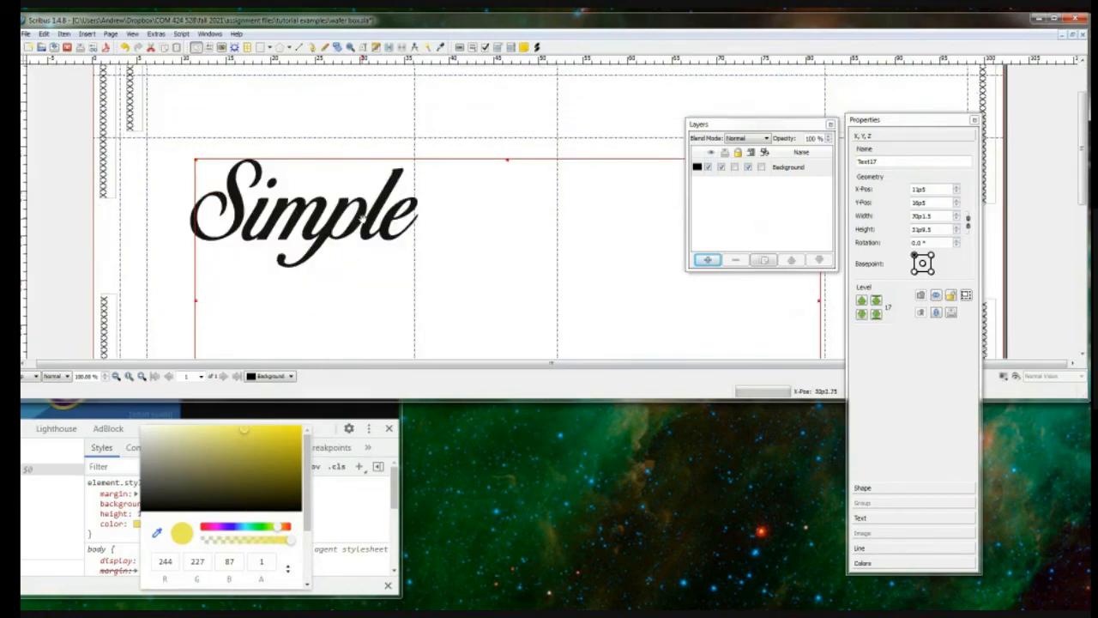
left_click(890, 521)
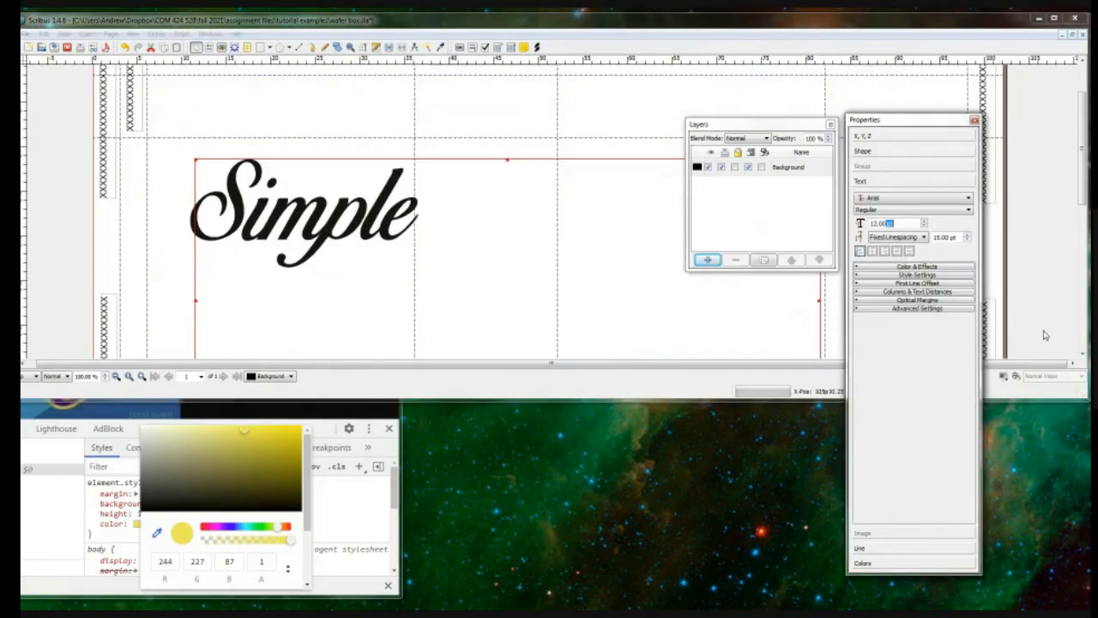
left_click(363, 211)
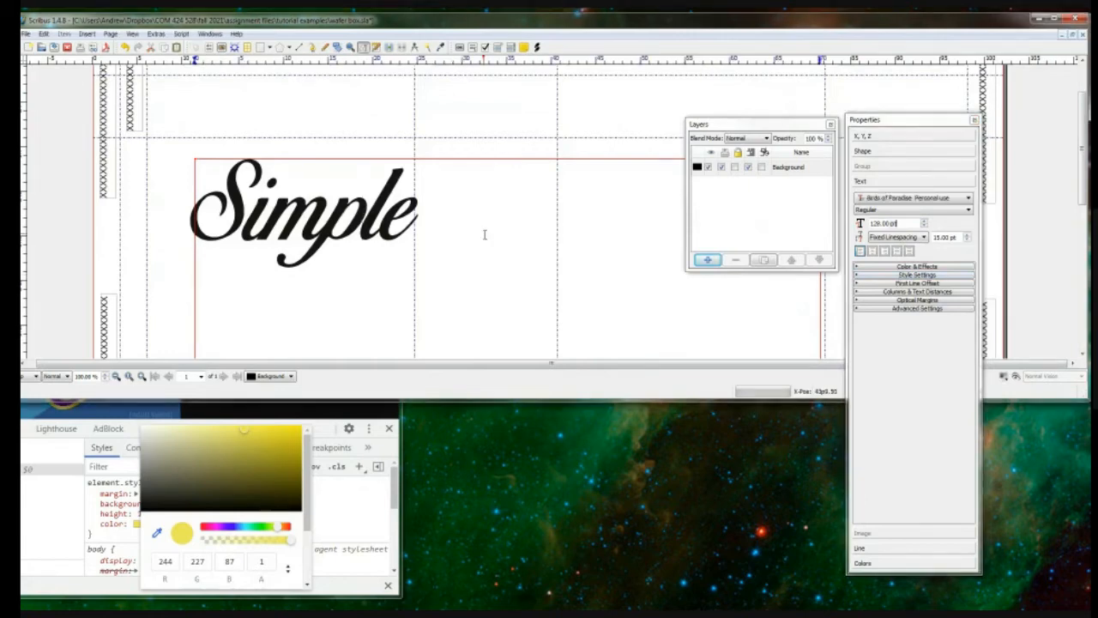
key("ctrl+a")
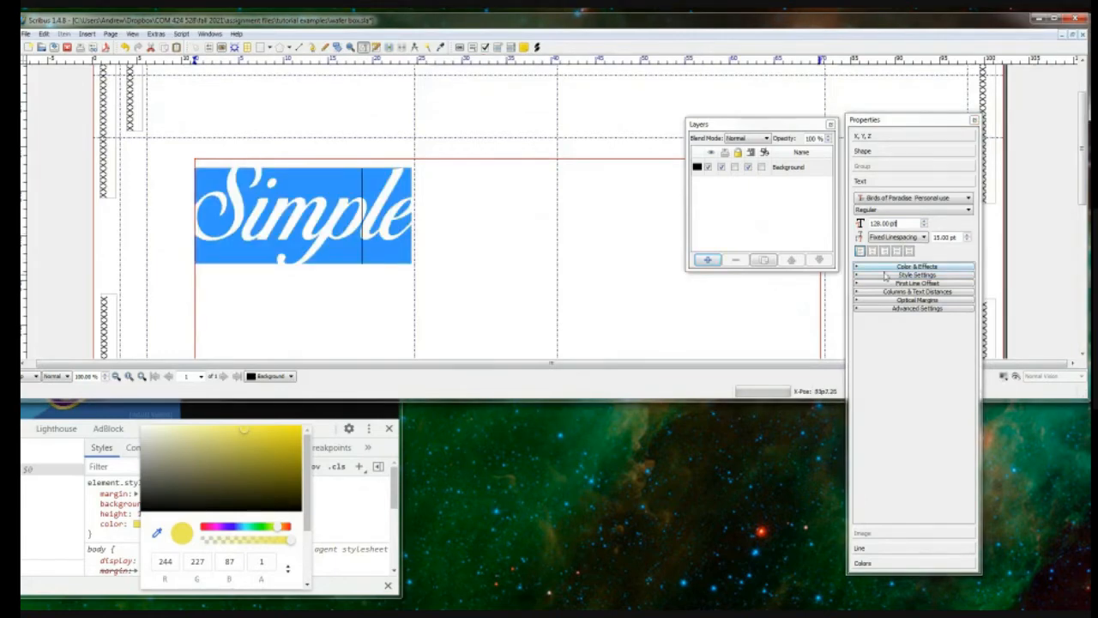
left_click(931, 267)
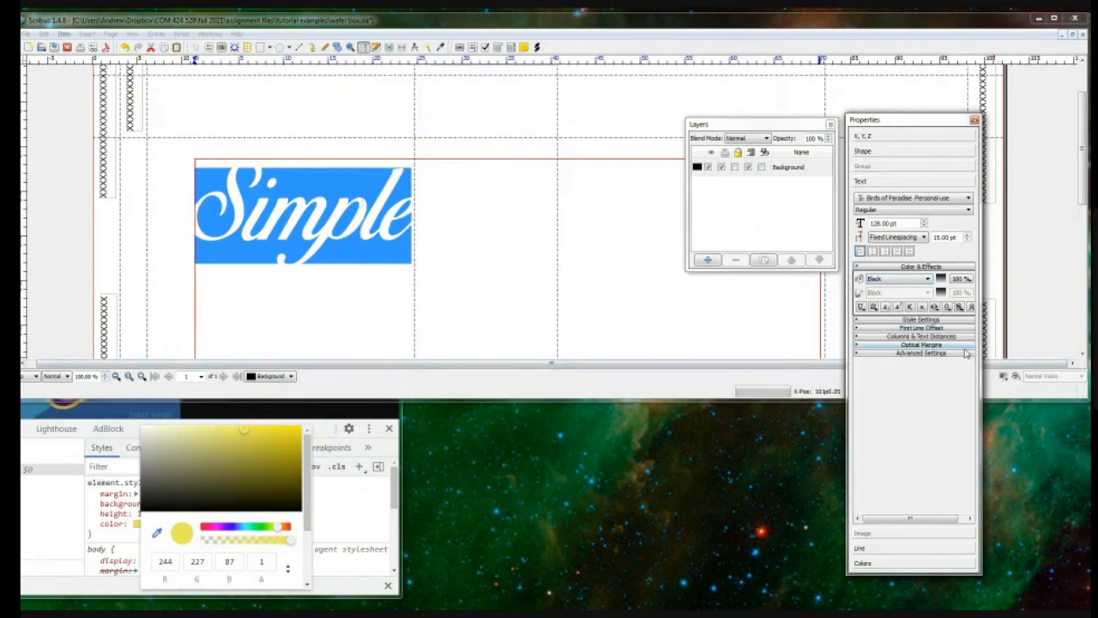
left_click(948, 307)
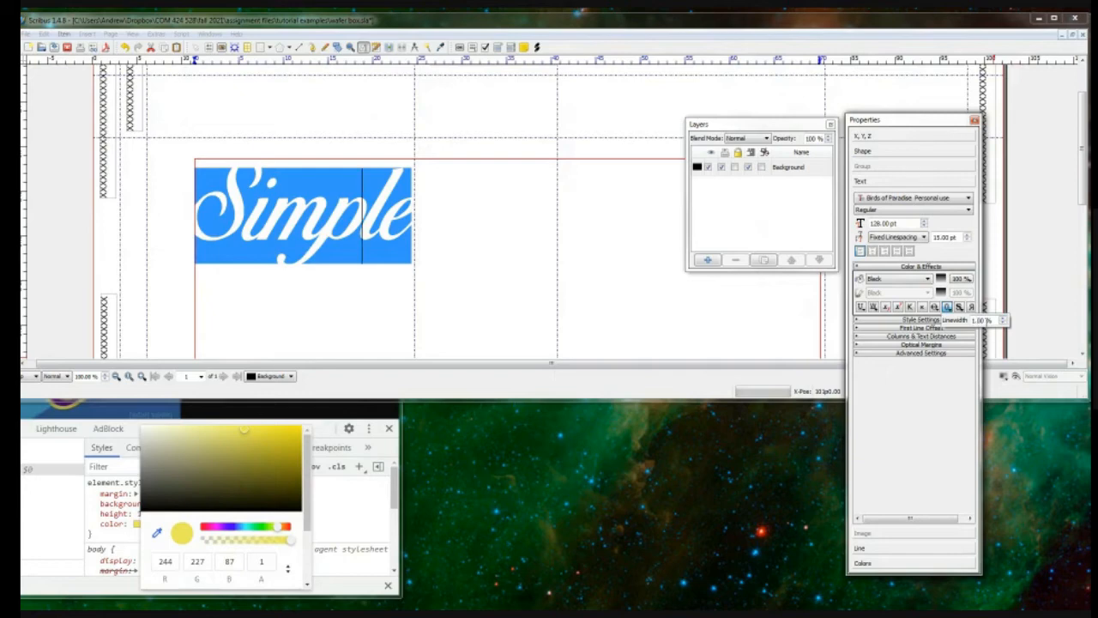
left_click(949, 307)
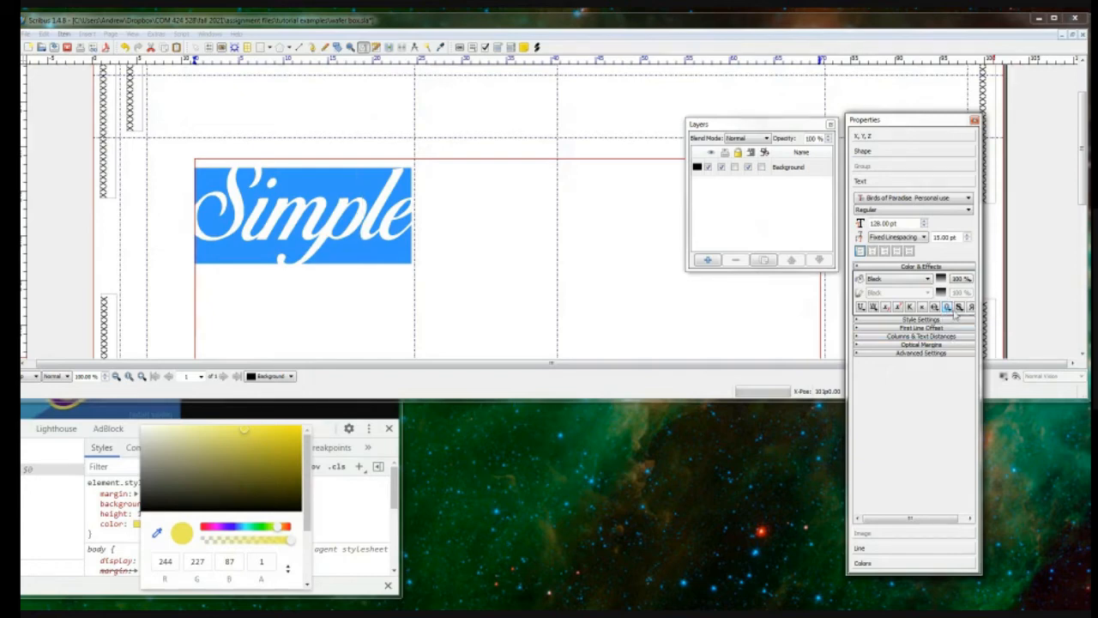
left_click(923, 283)
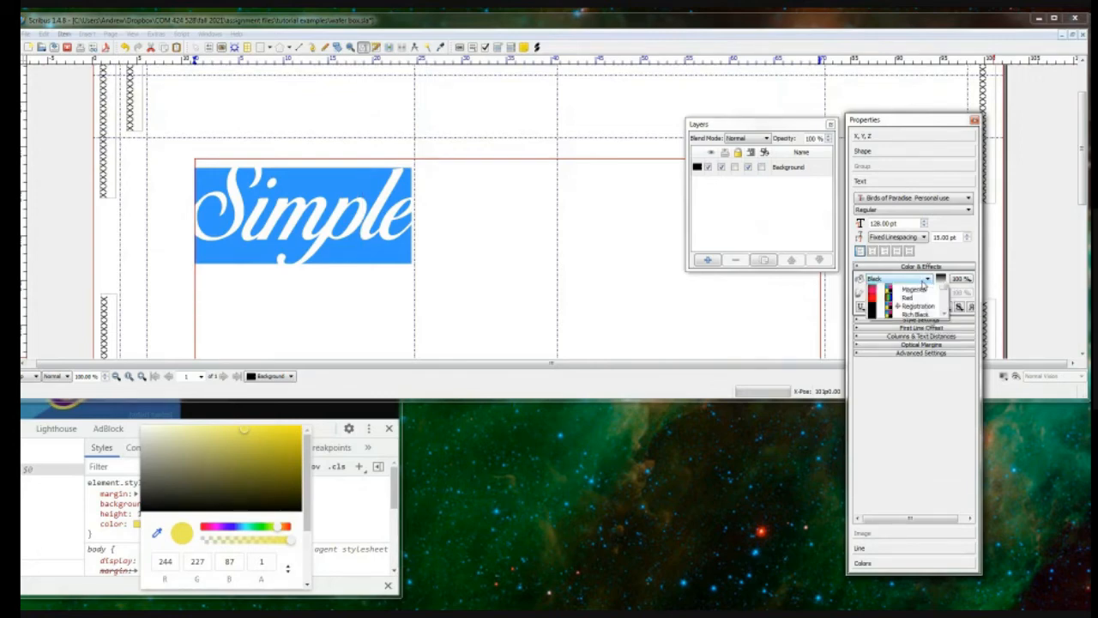
scroll(944, 315, "down", 3)
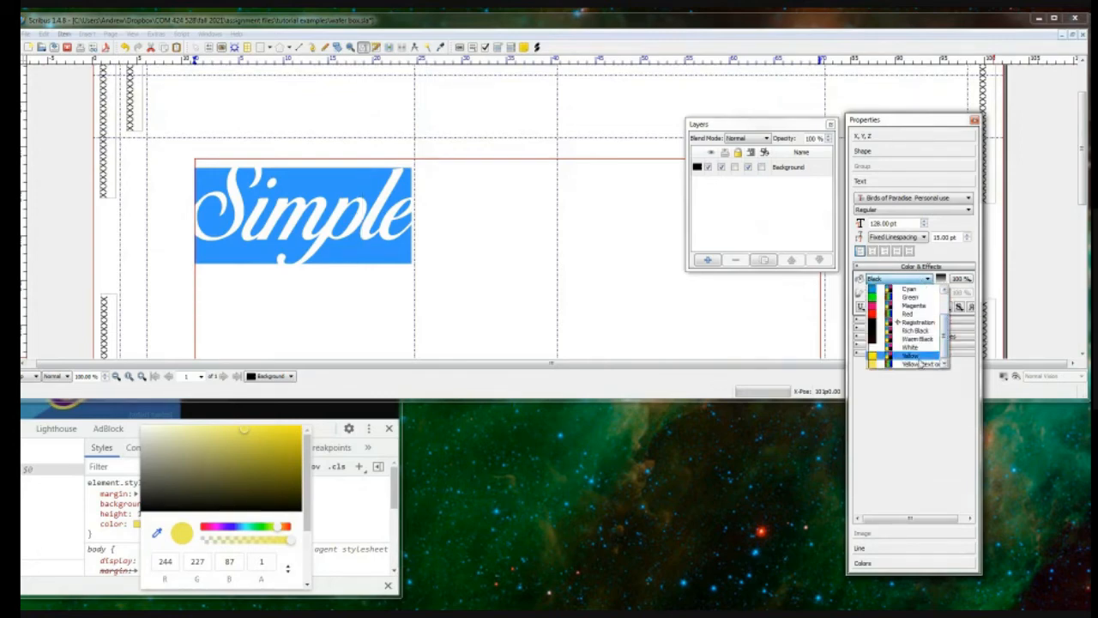
left_click(914, 363)
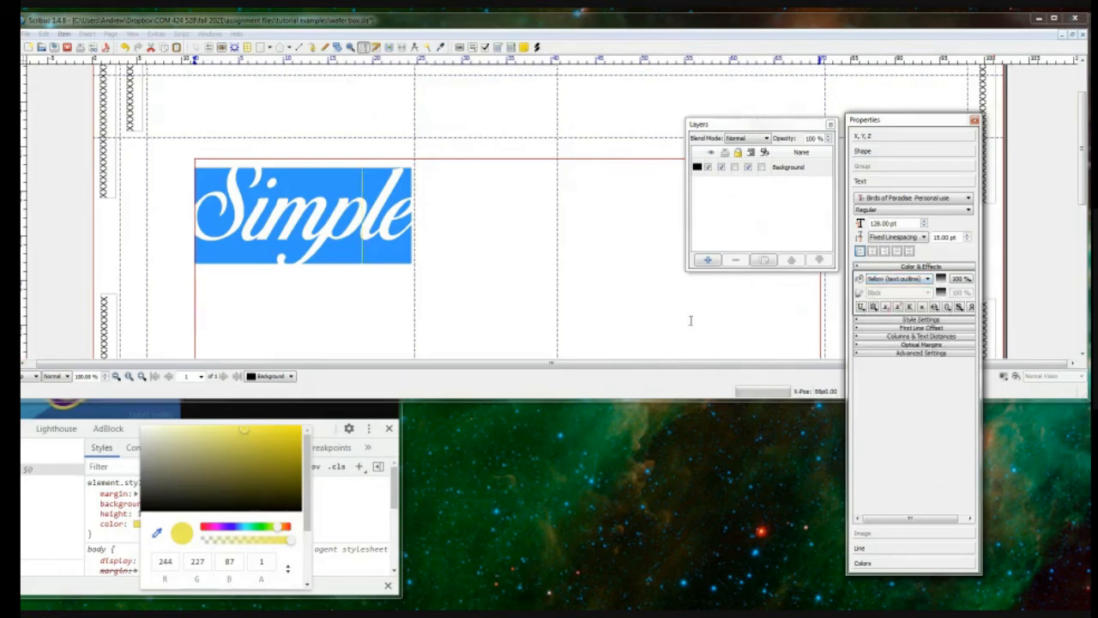
left_click(589, 123)
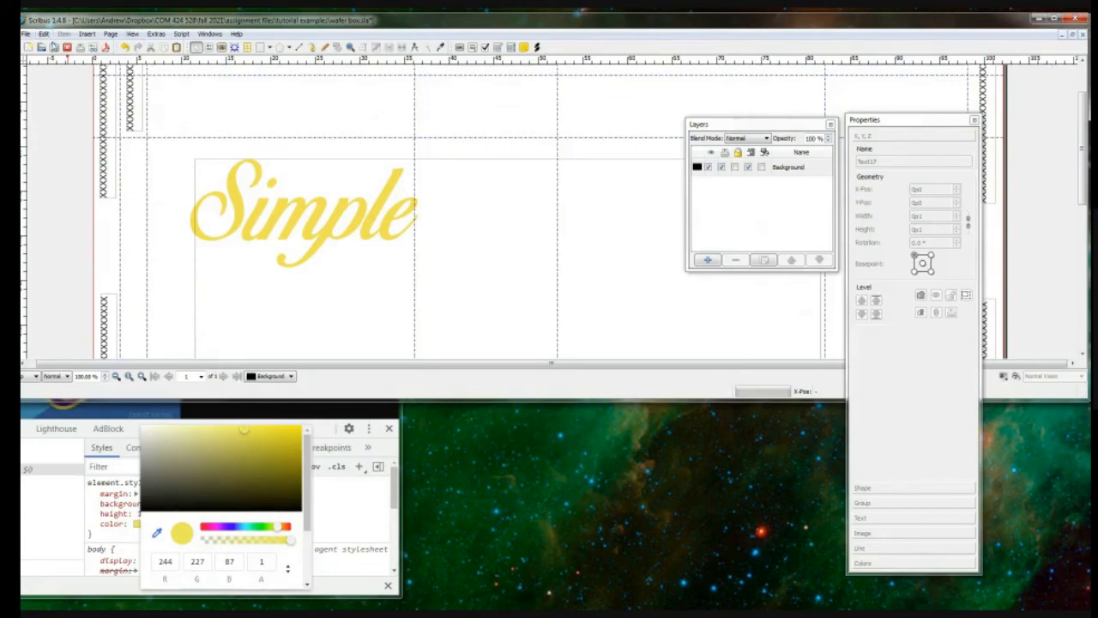
Import the colors from box for nutrition label.sla into the document's color list and widen the color dialog to show their full names
left_click(45, 35)
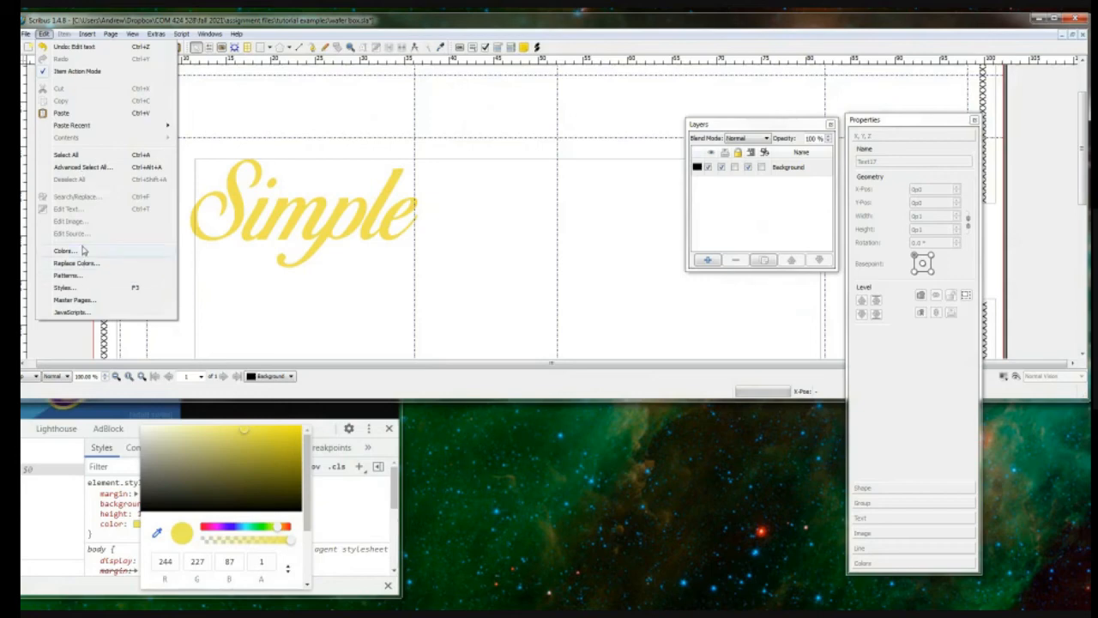
left_click(83, 250)
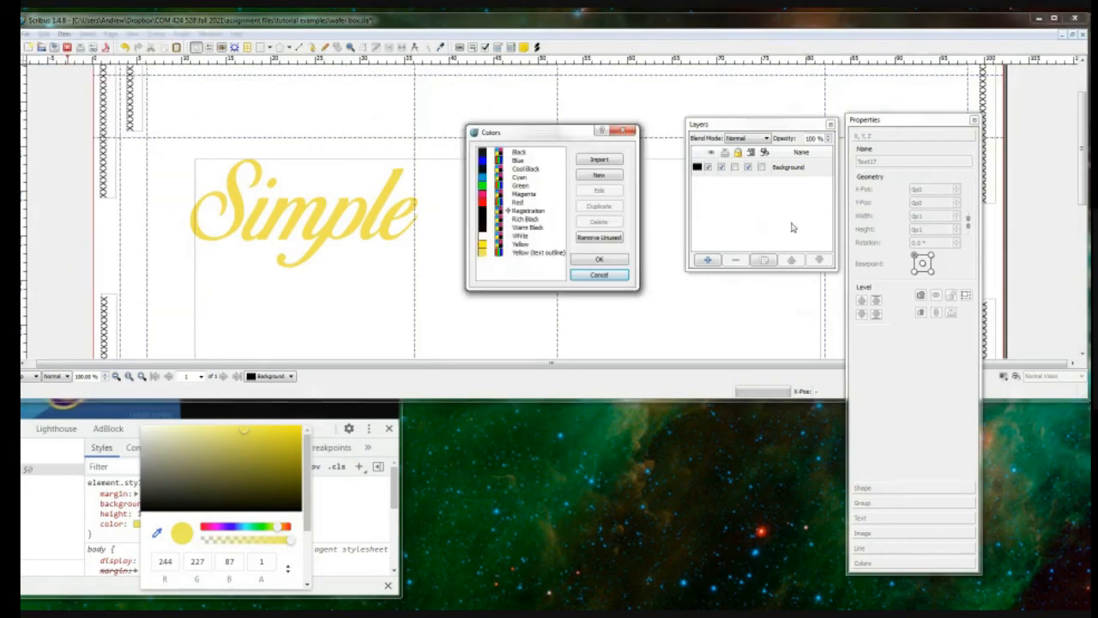
left_click(605, 162)
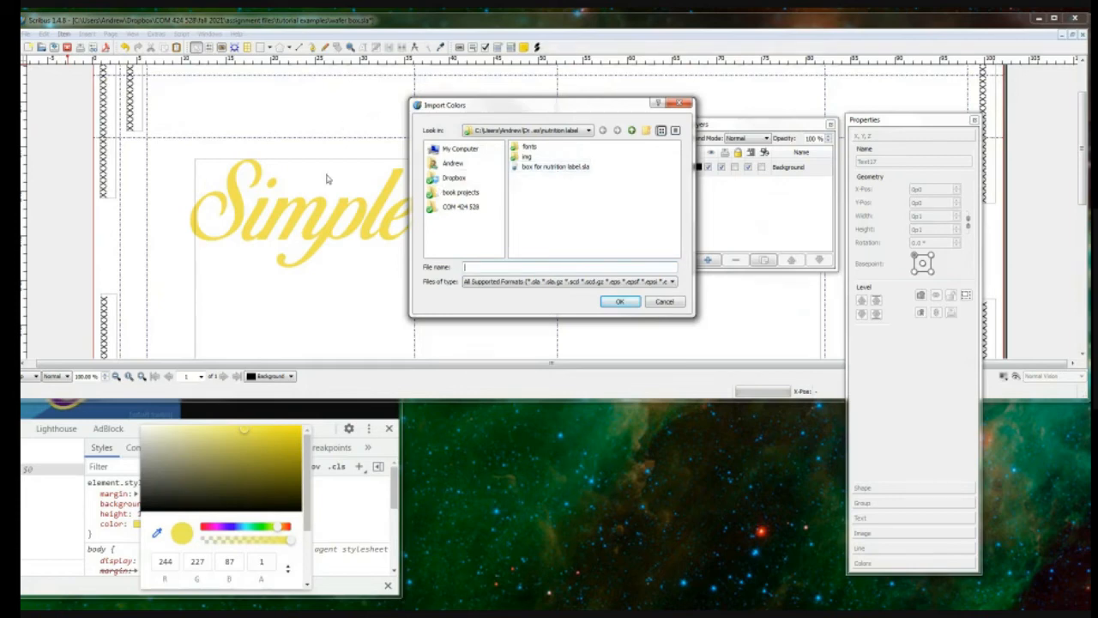
double_click(552, 168)
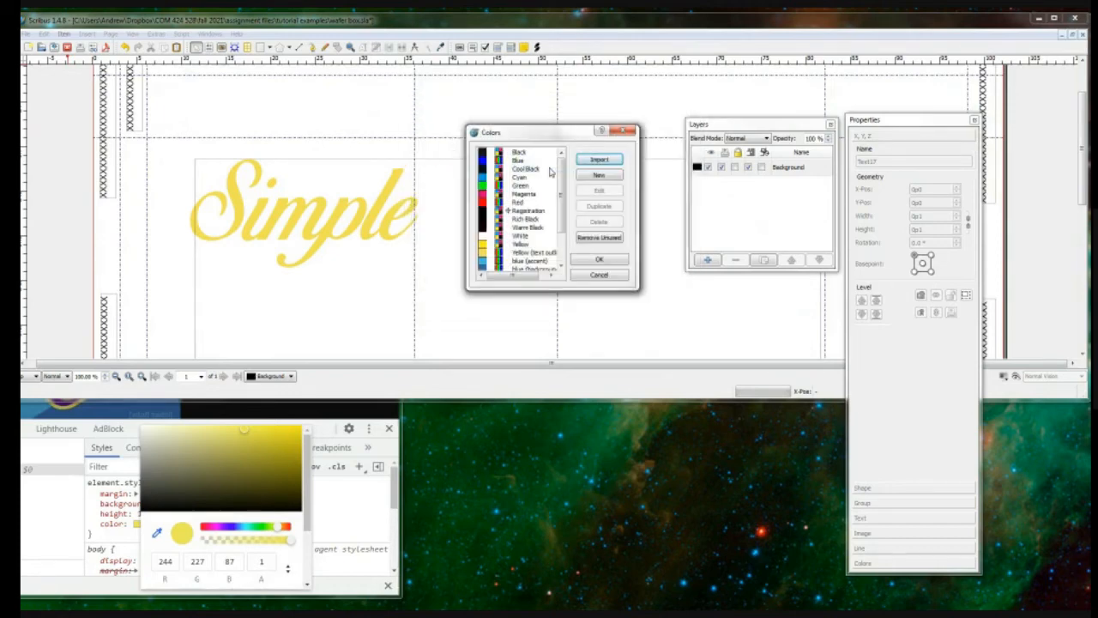
scroll(562, 218, "down", 2)
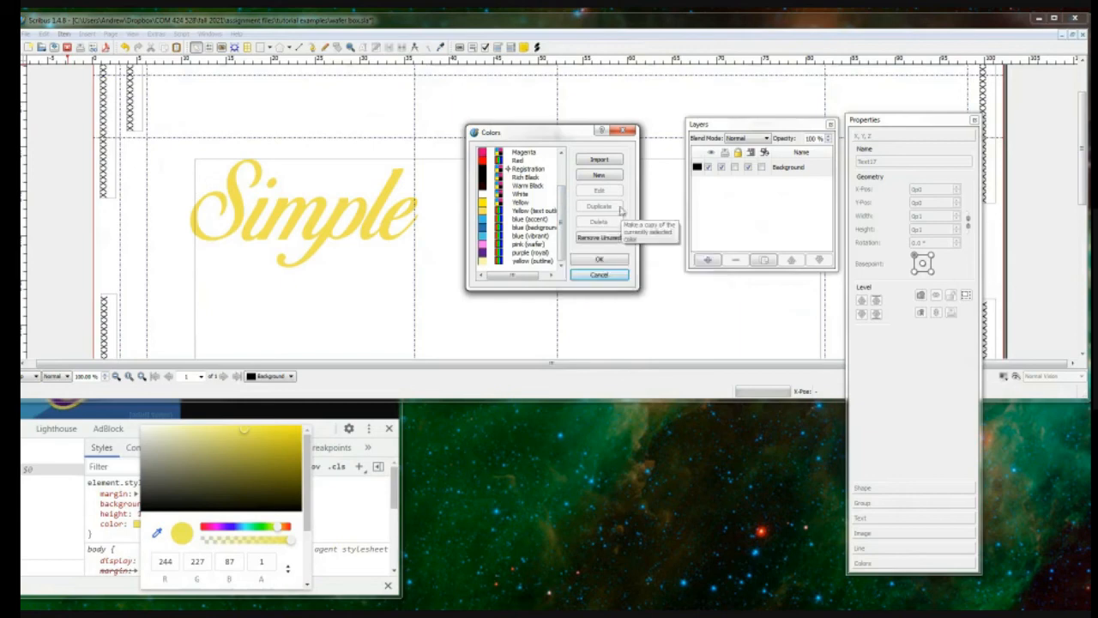
left_click_drag(639, 197, 708, 196)
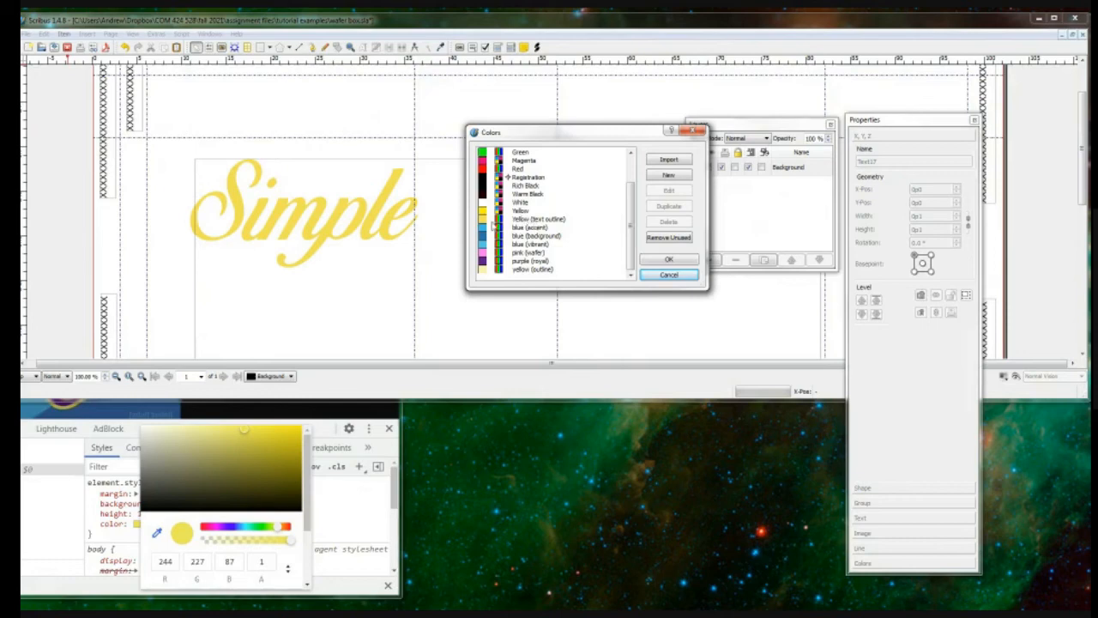
Delete the yellow (outline) color from the document's color list, replacing it with None
left_click(532, 269)
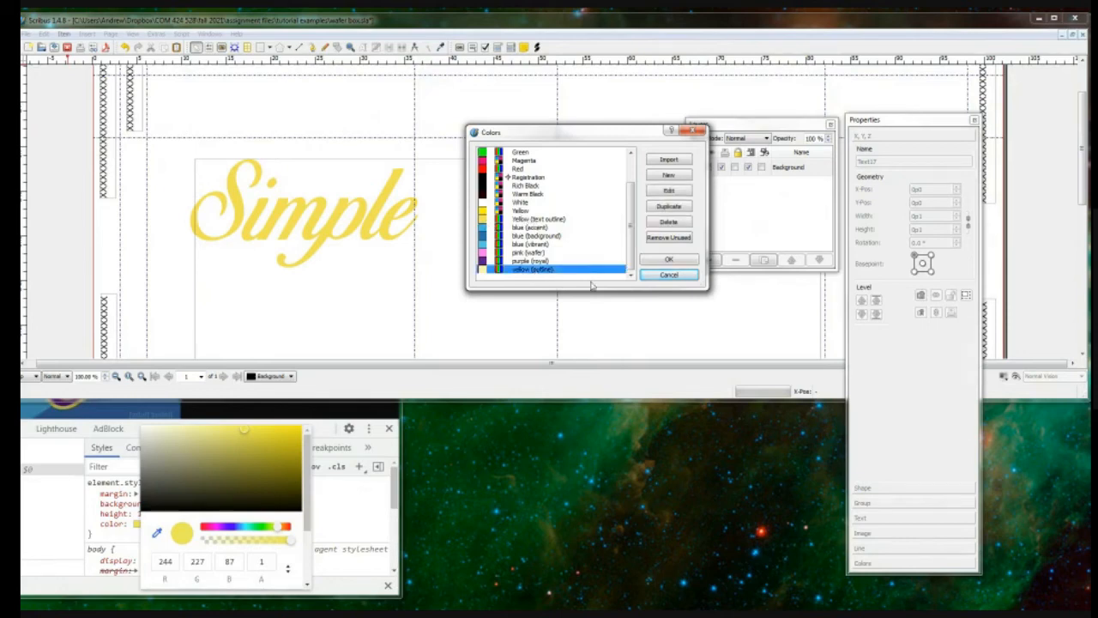
left_click(682, 224)
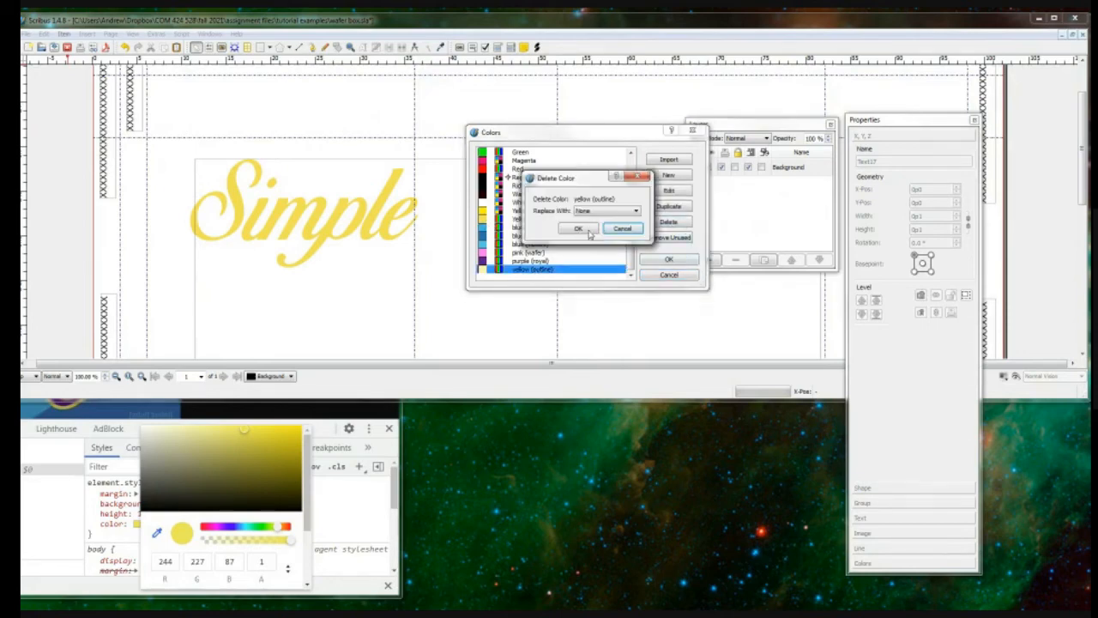
left_click(579, 230)
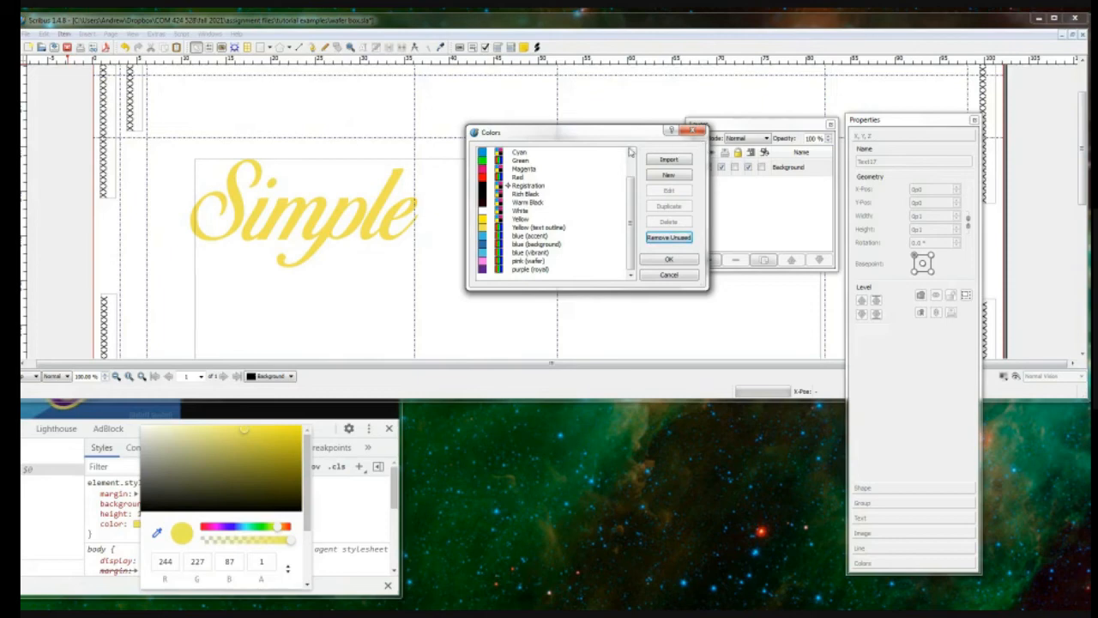
Set the fill of the whole word Simple to Yellow (text outline), close its properties and deselect the text
left_click(342, 204)
double_click(373, 220)
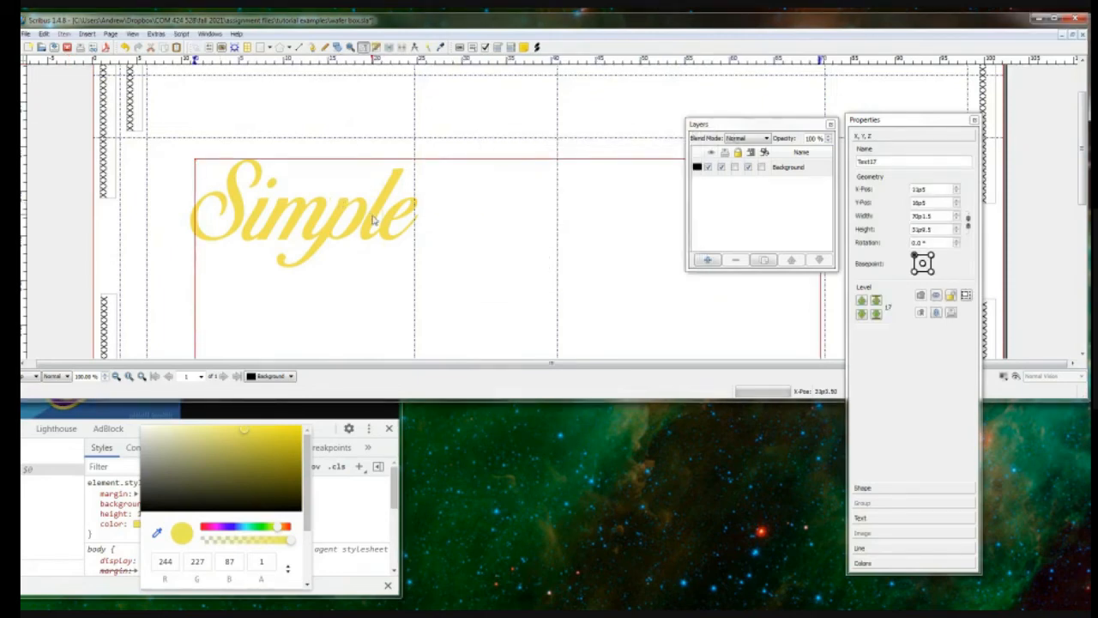
key("ctrl+a")
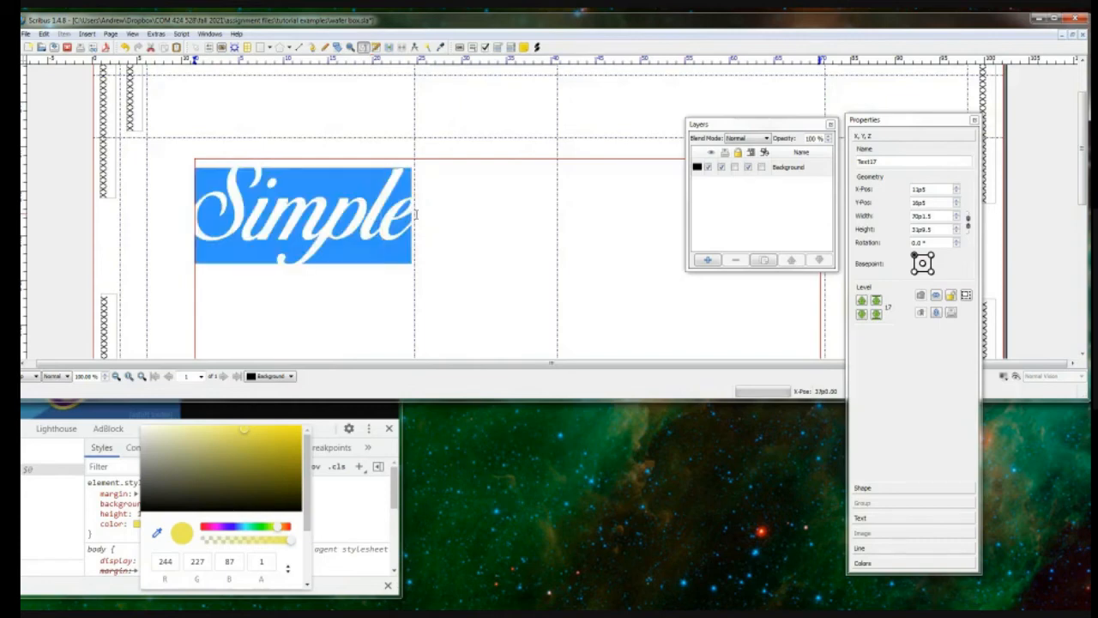
left_click(875, 519)
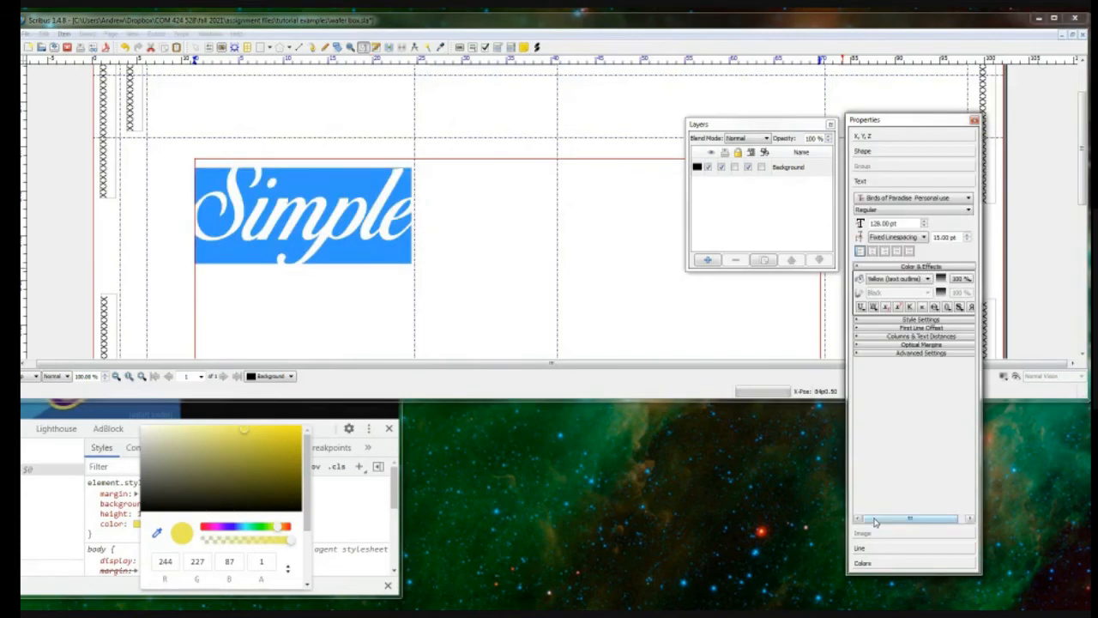
left_click(916, 279)
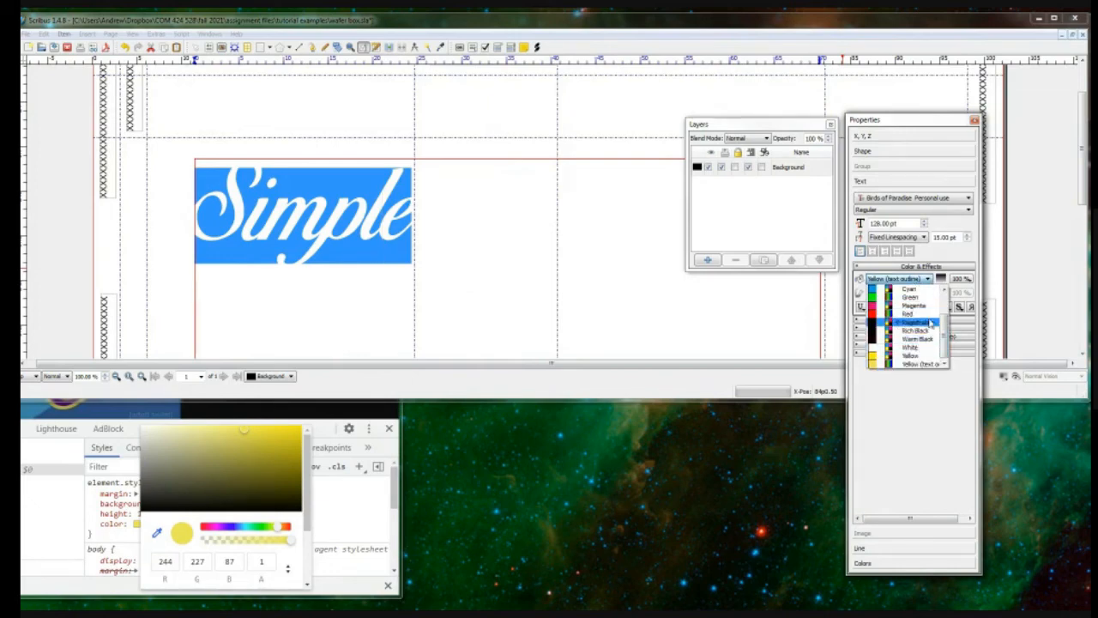
left_click(920, 363)
left_click(975, 121)
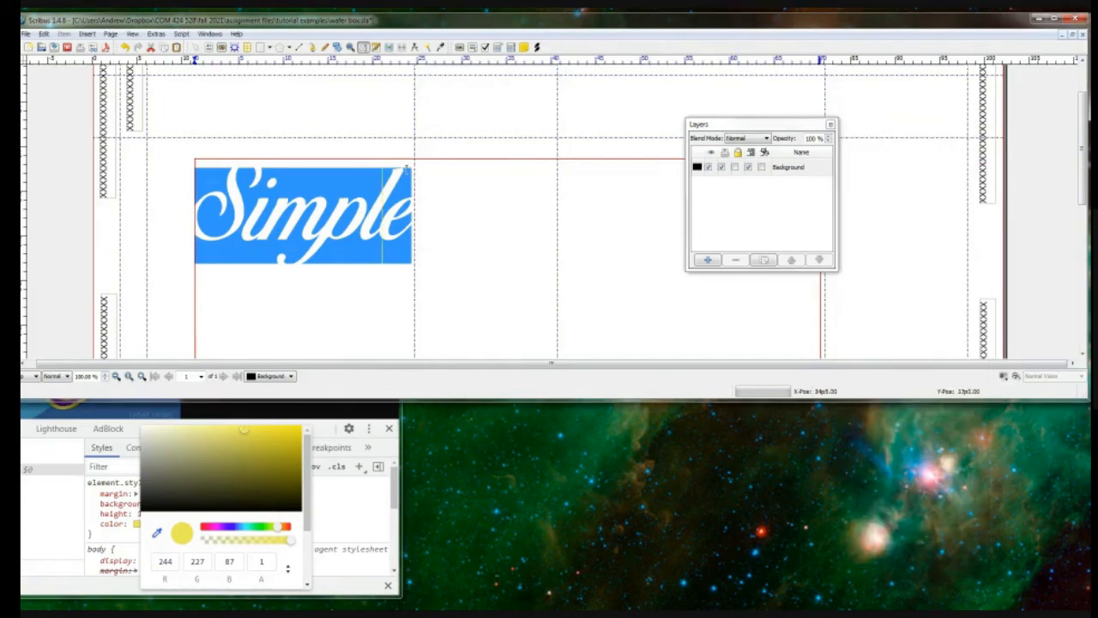
left_click(378, 124)
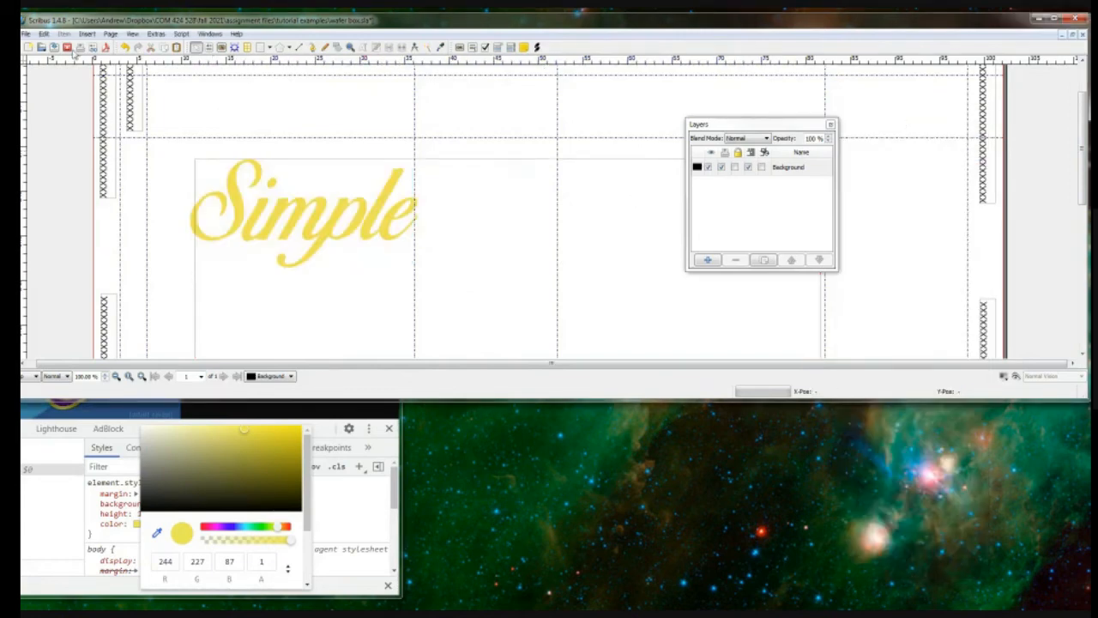
Import the colors from box for nutrition label.sla into the document's color list and accept the updated list
left_click(43, 34)
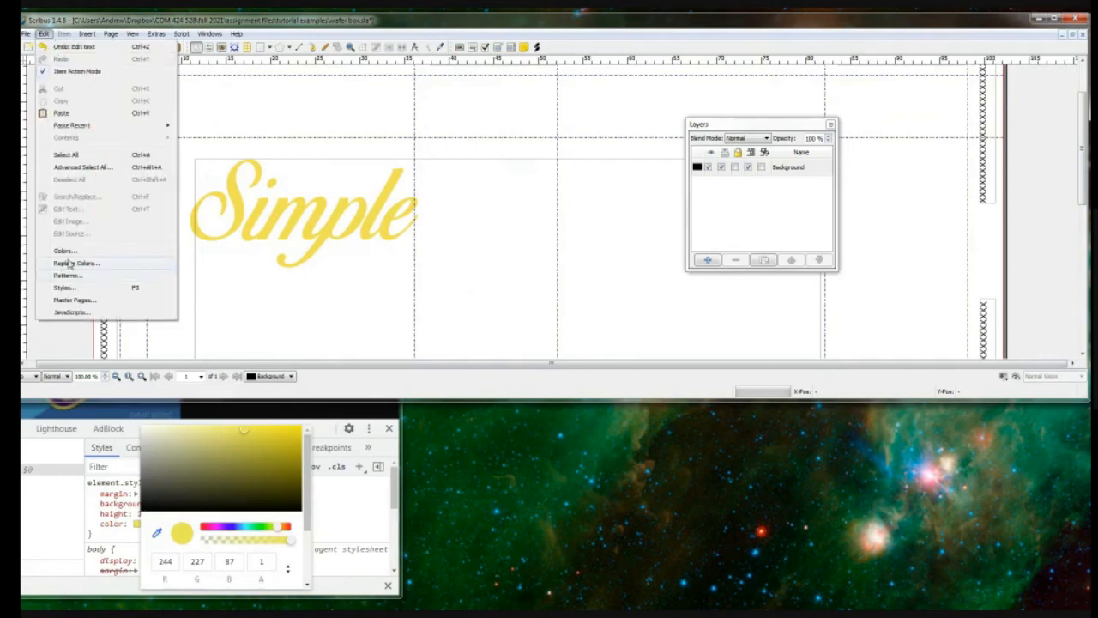
left_click(65, 250)
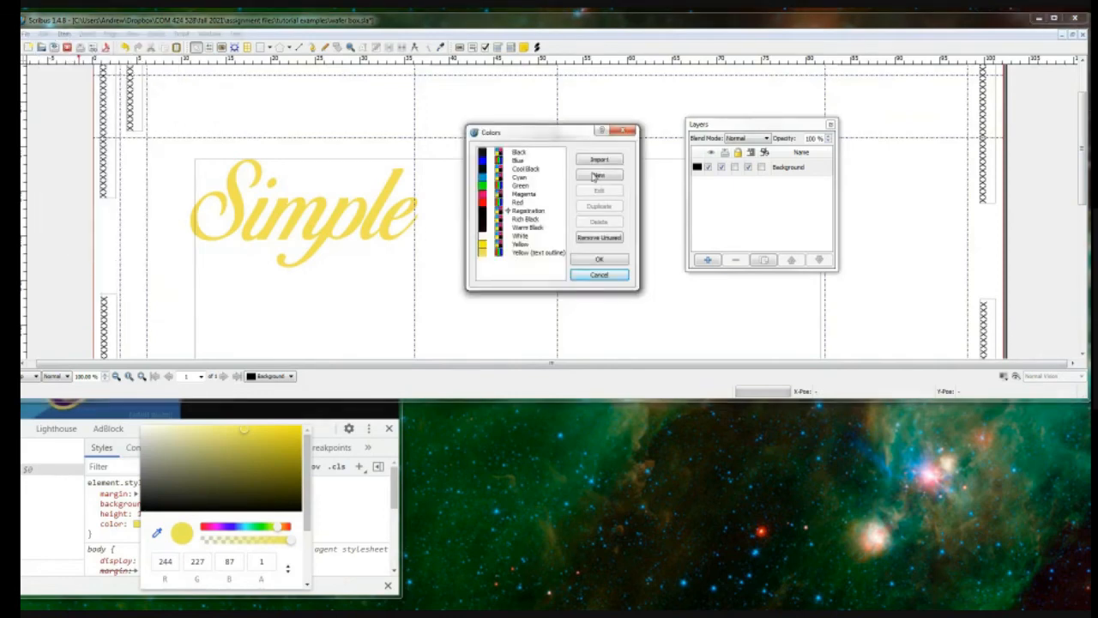
left_click(599, 160)
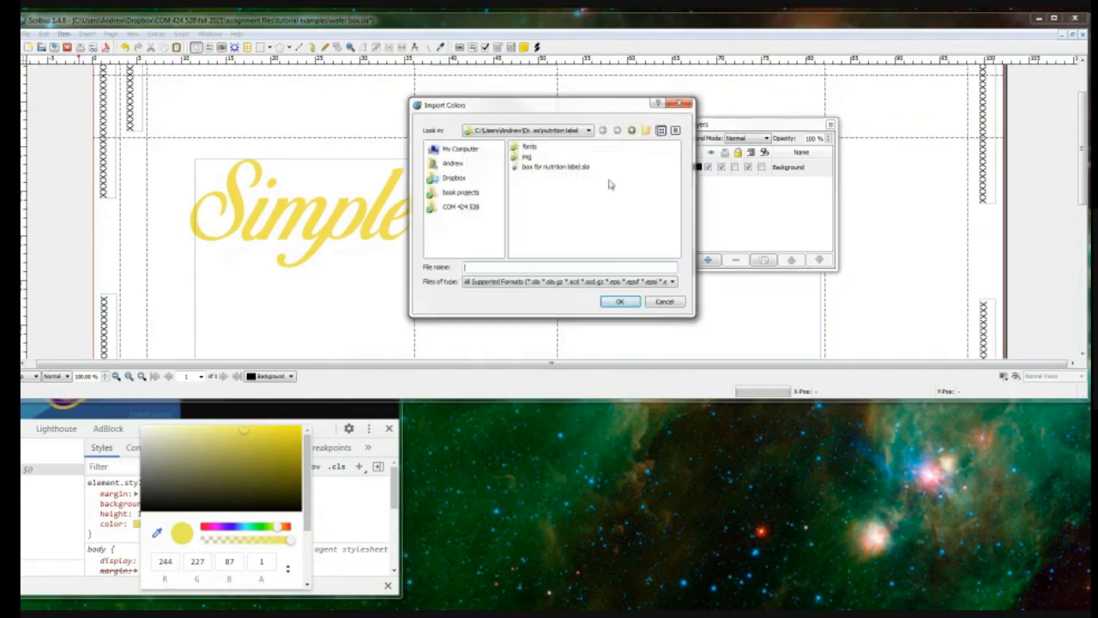
left_click(538, 169)
double_click(538, 168)
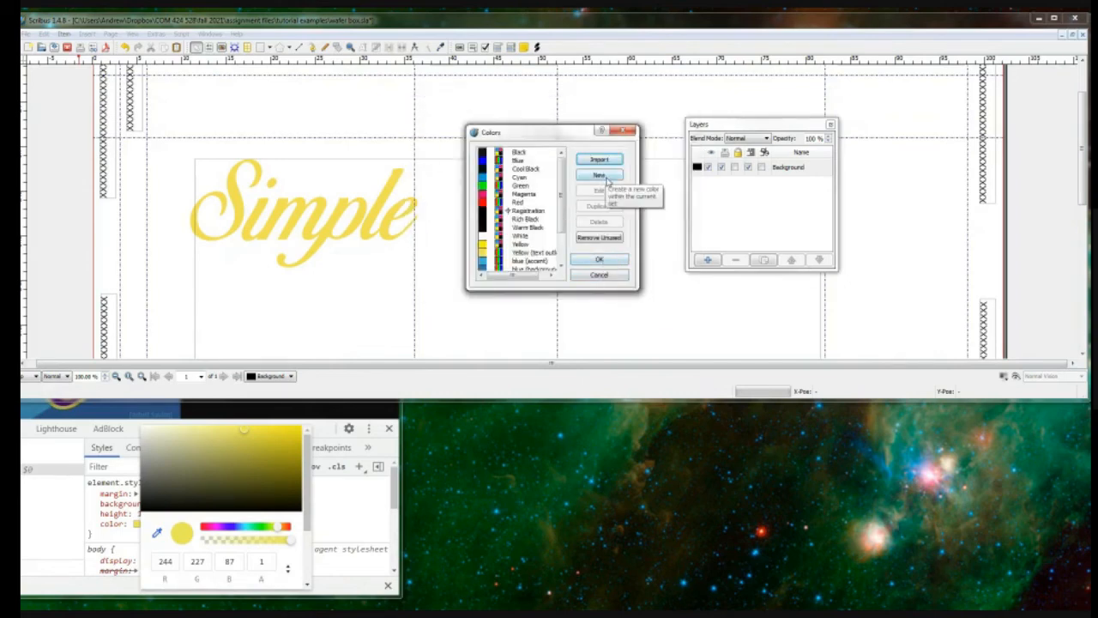
left_click(533, 252)
scroll(540, 252, "down", 3)
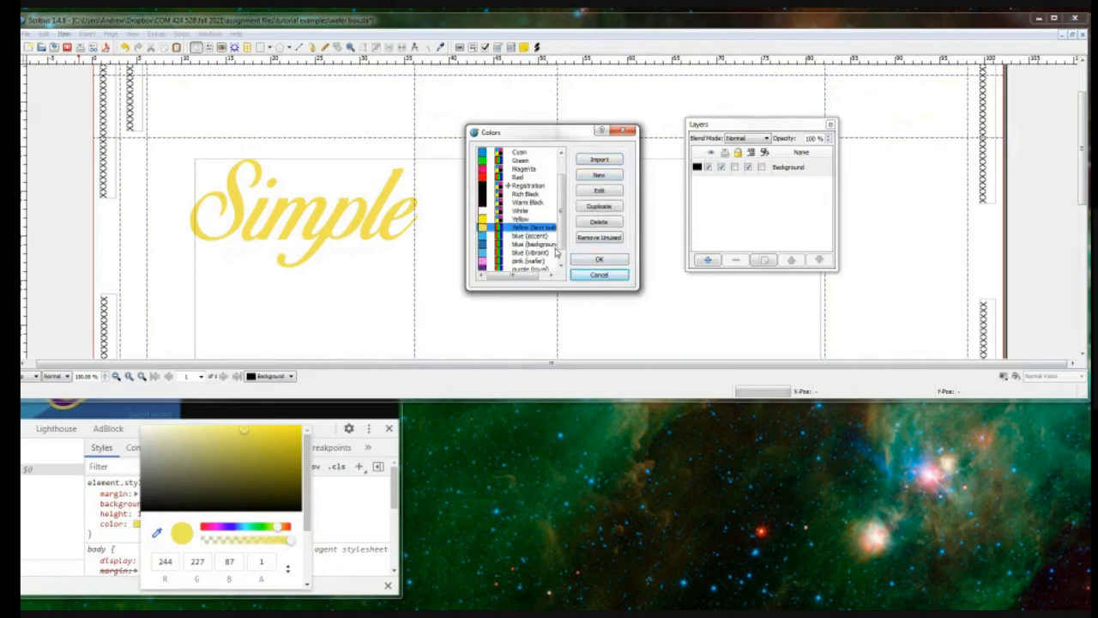
left_click(598, 259)
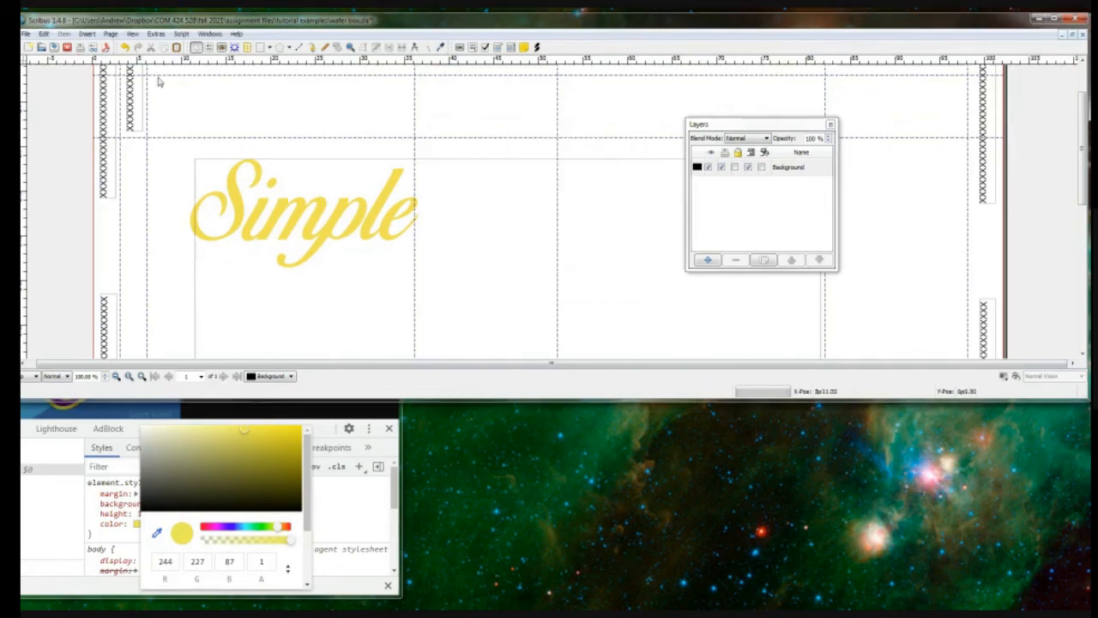
Reopen the document's color list to check the imported colors and accept it
left_click(44, 34)
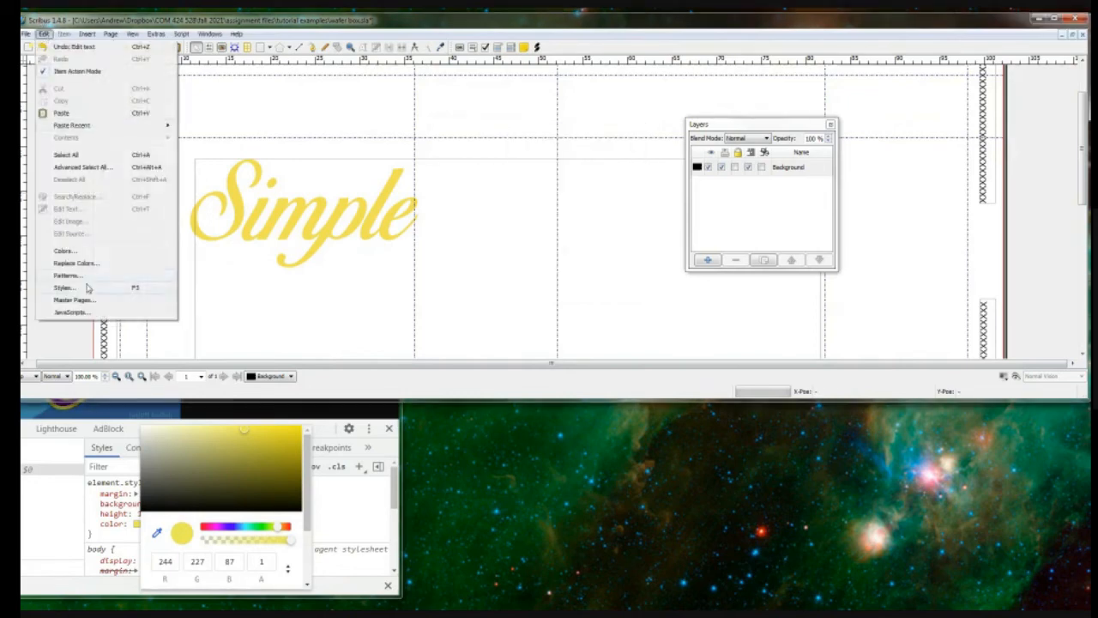
left_click(91, 253)
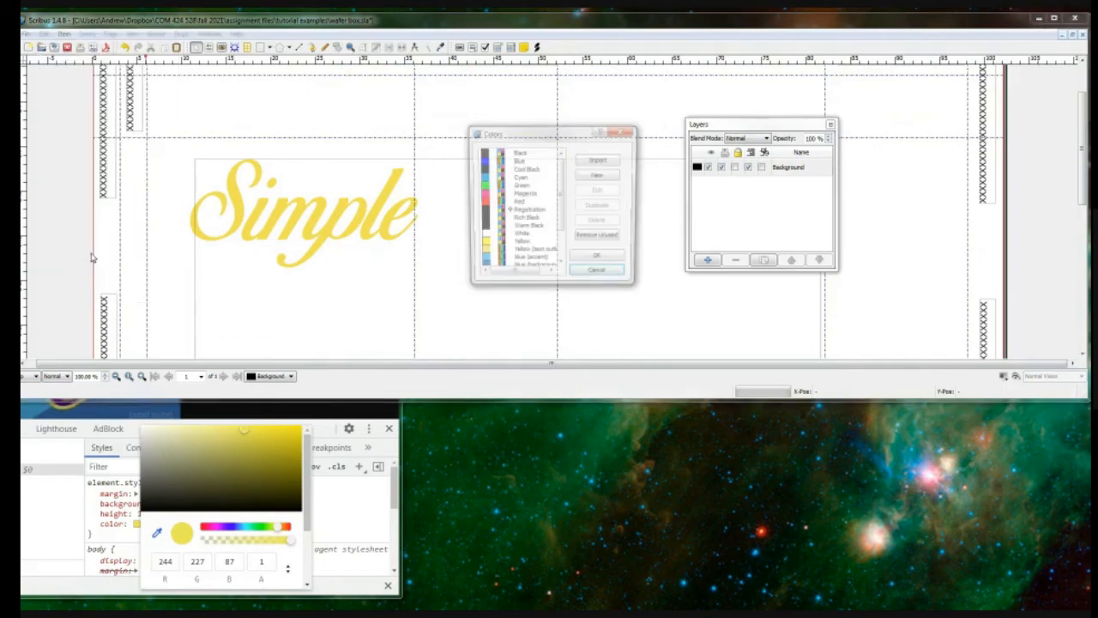
left_click(598, 260)
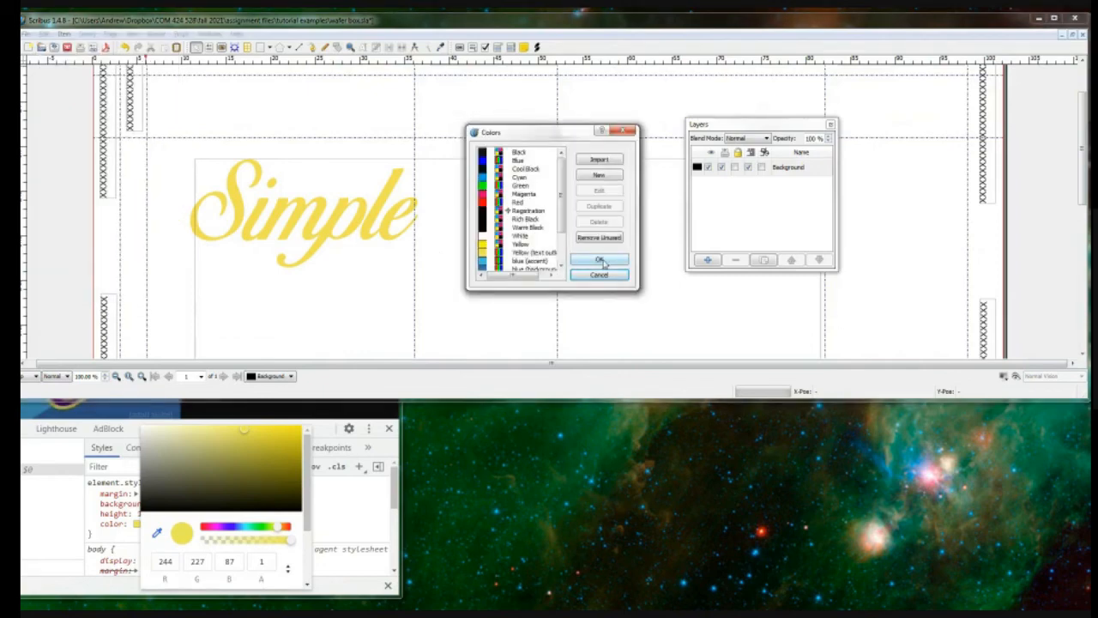
Apply the purple (royal) color as the fill of the whole word Simple and deselect the text
left_click(380, 193)
key("ctrl+a")
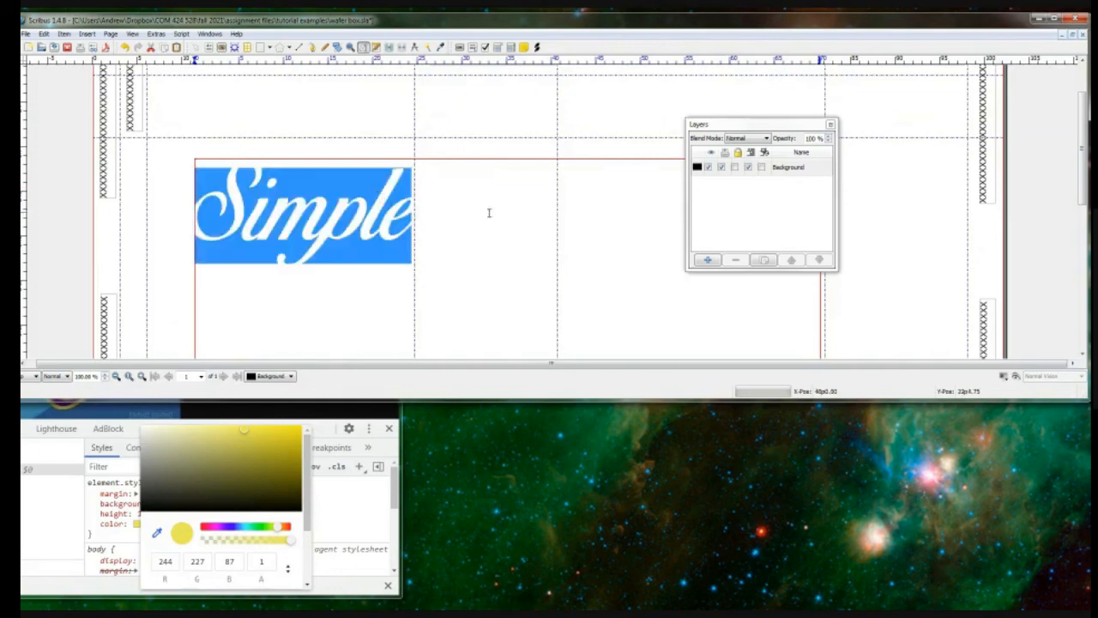
key("F2")
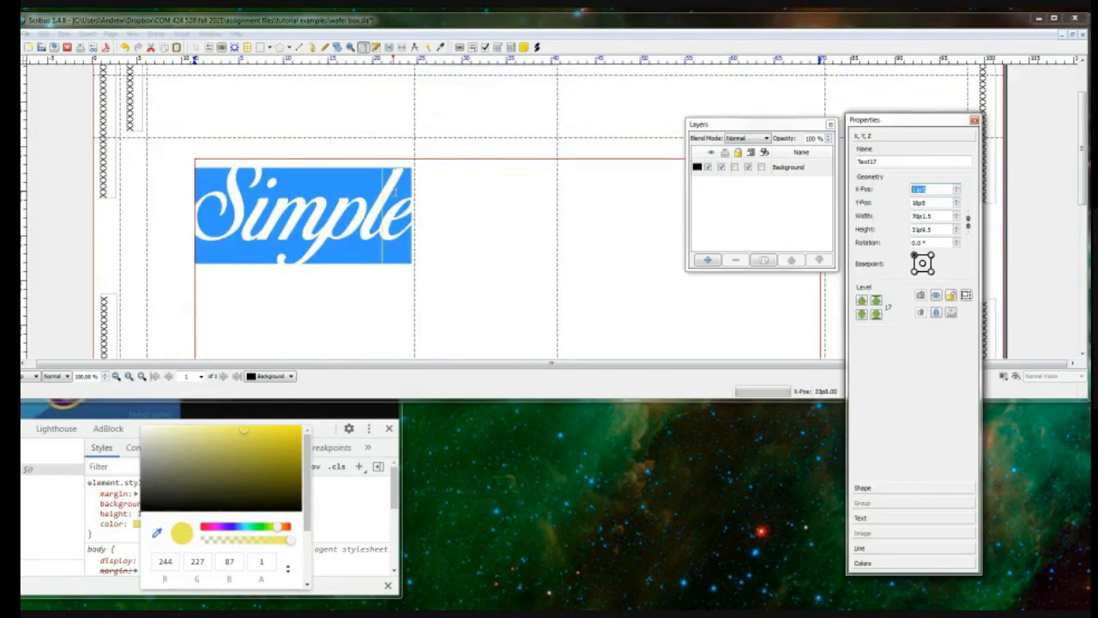
left_click(884, 517)
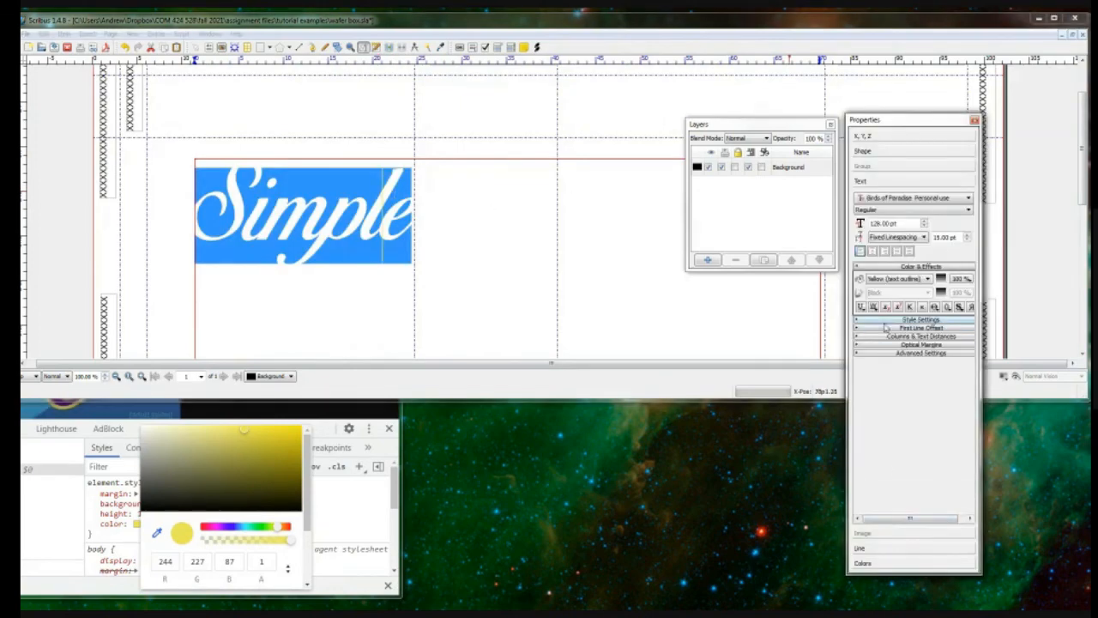
left_click(895, 280)
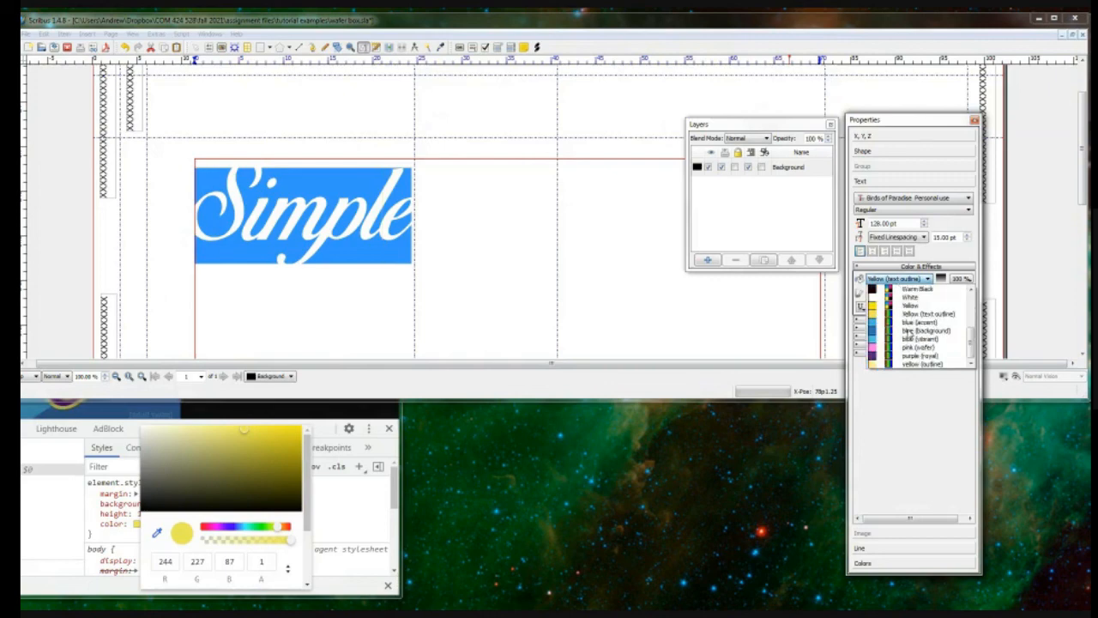
left_click(912, 357)
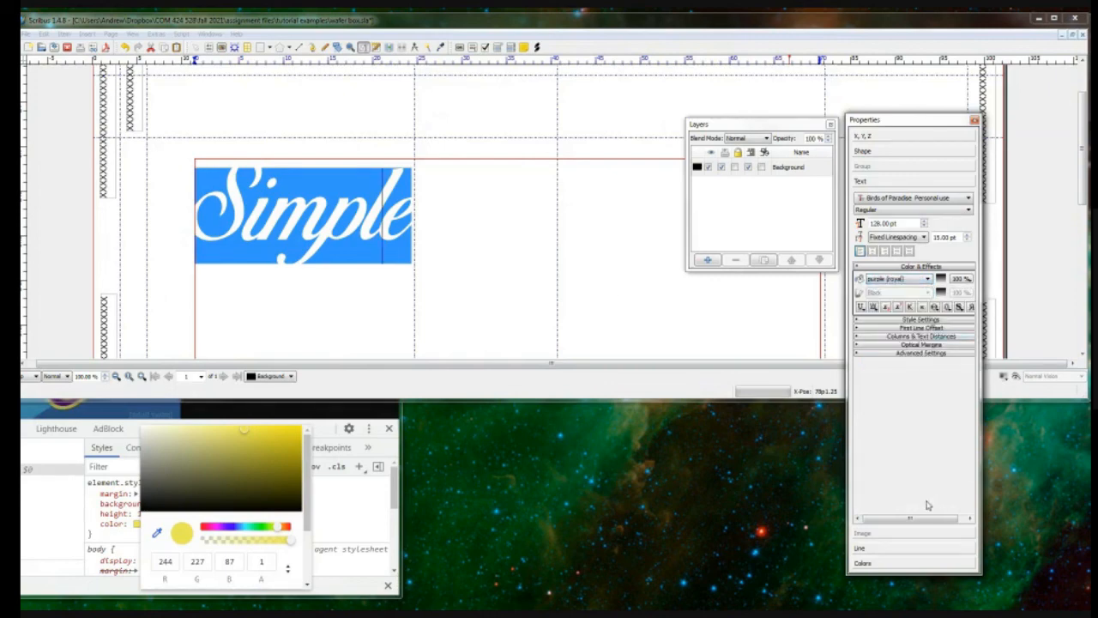
left_click(442, 79)
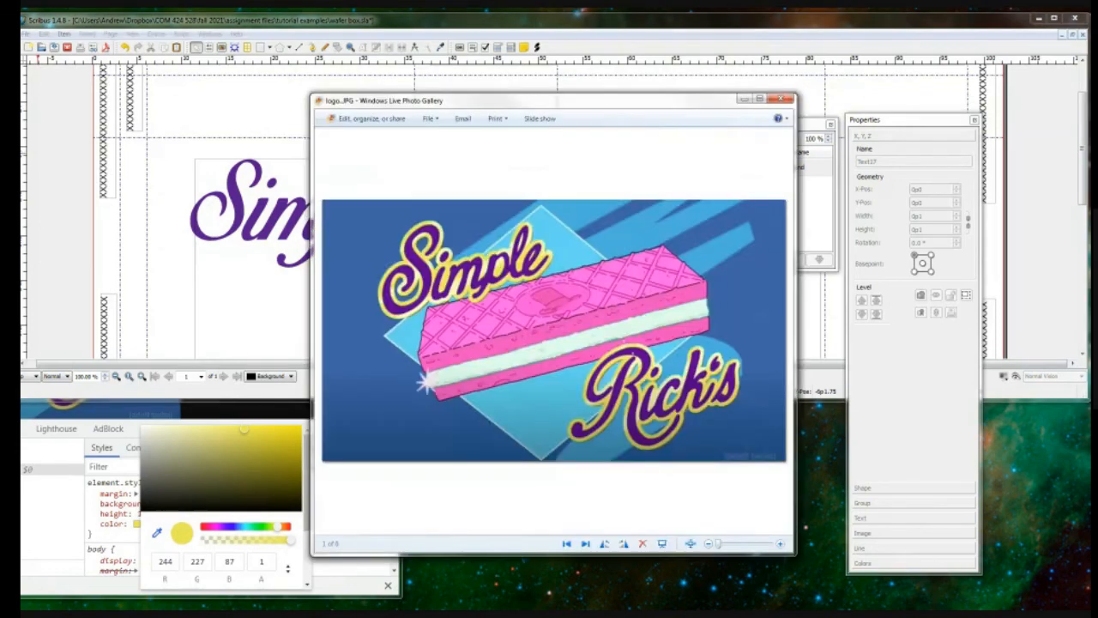
Place the logo.JPG viewer beside the word Simple to compare the lettering, and return to the Scribus document
left_click_drag(423, 105, 552, 57)
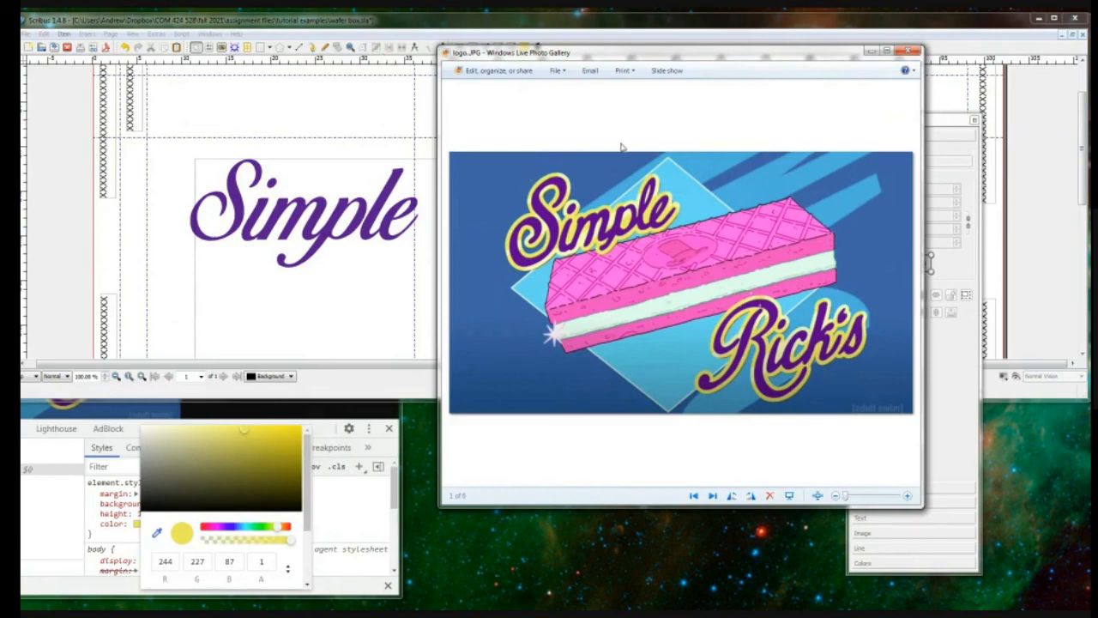
left_click(845, 26)
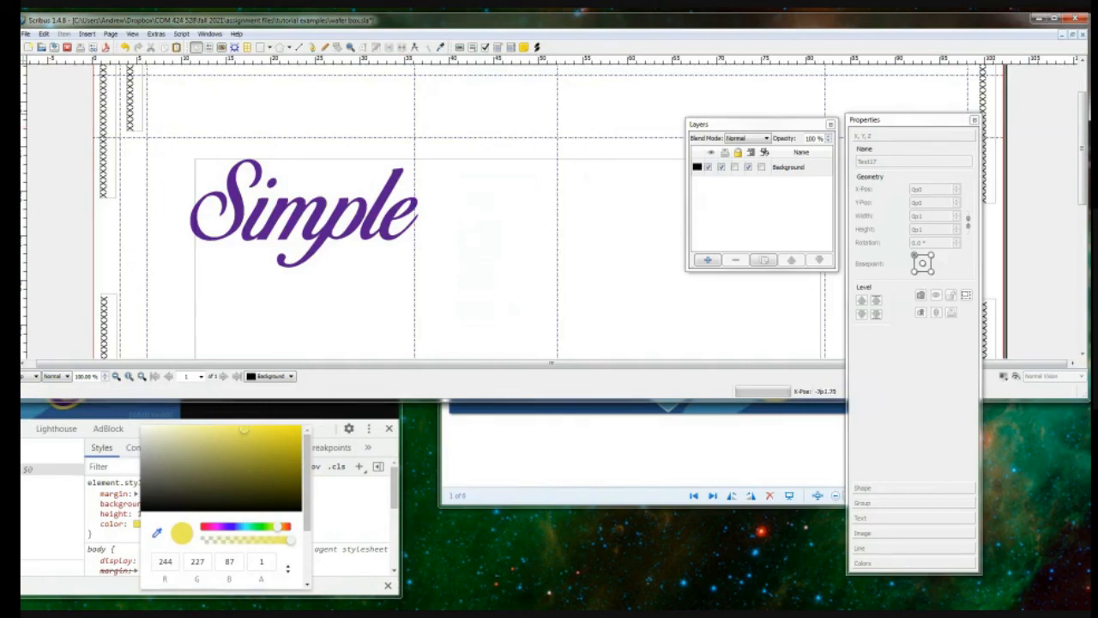
Narrow the Scribus window to uncover the browser showing the logo's color picker, and close the browser
left_click_drag(20, 108, 45, 108)
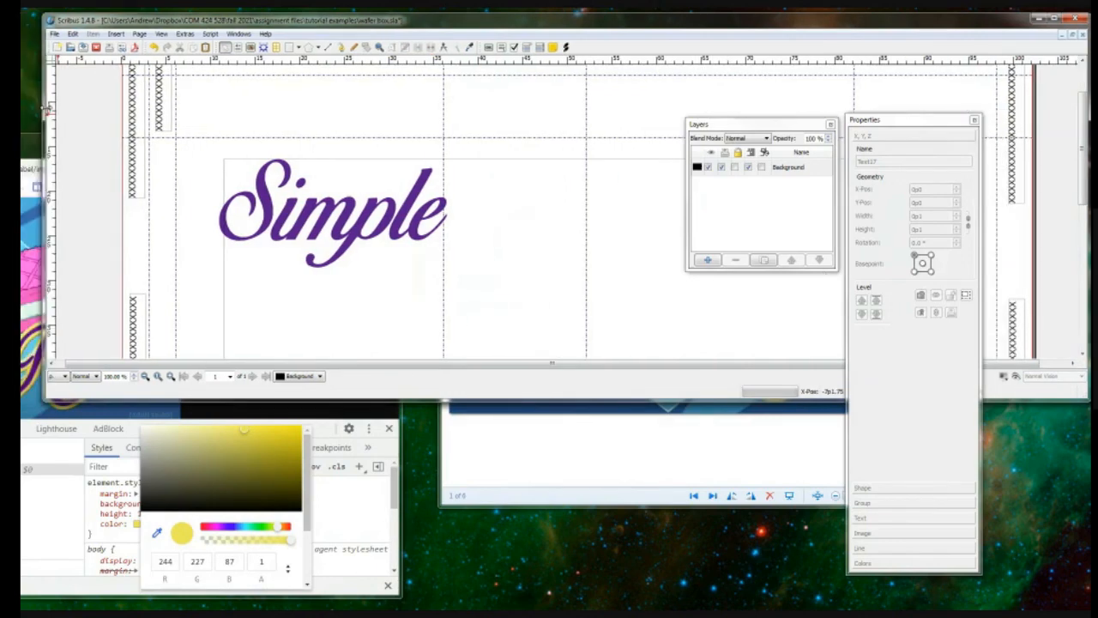
left_click(41, 148)
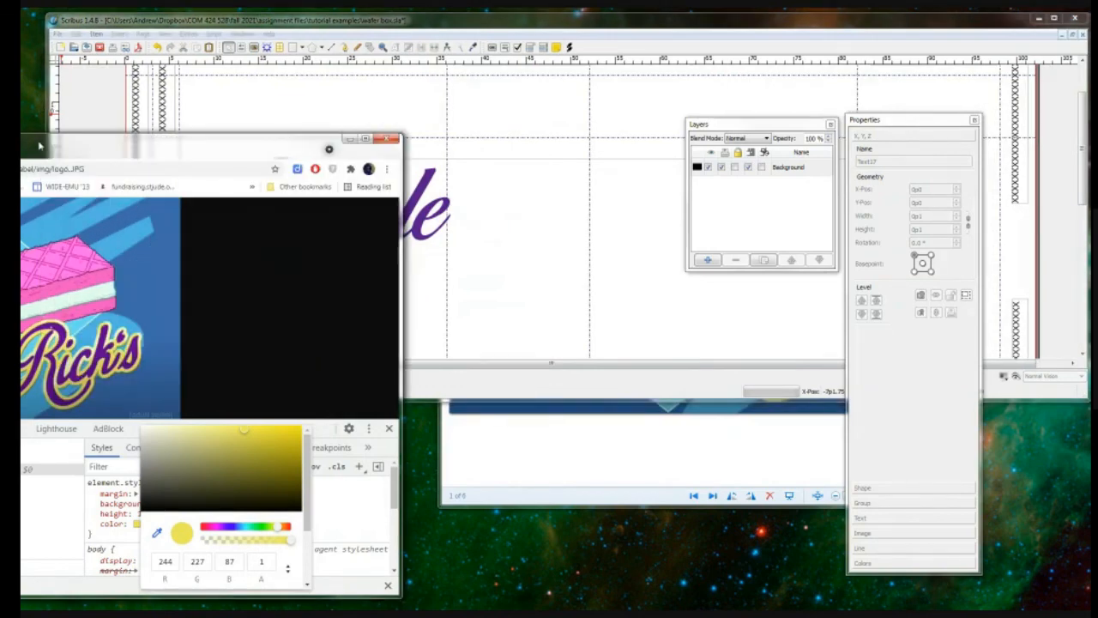
left_click(392, 139)
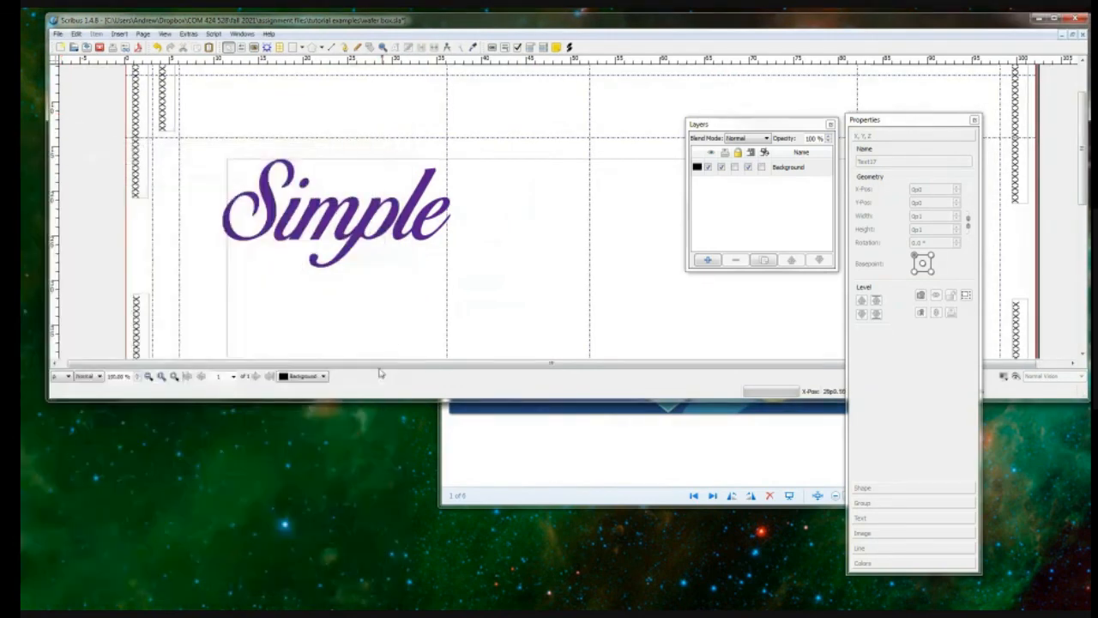